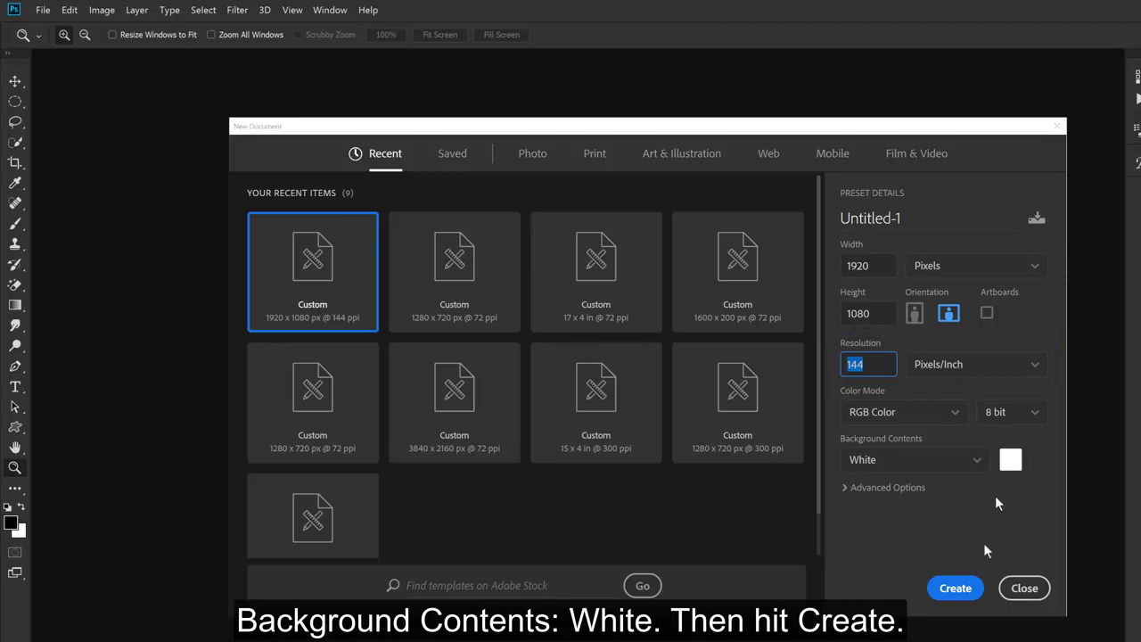
Create a 1920 x 1080 px, 144 pixels/inch RGB document with a white background and open the people-2587807_1920 image
left_click(968, 595)
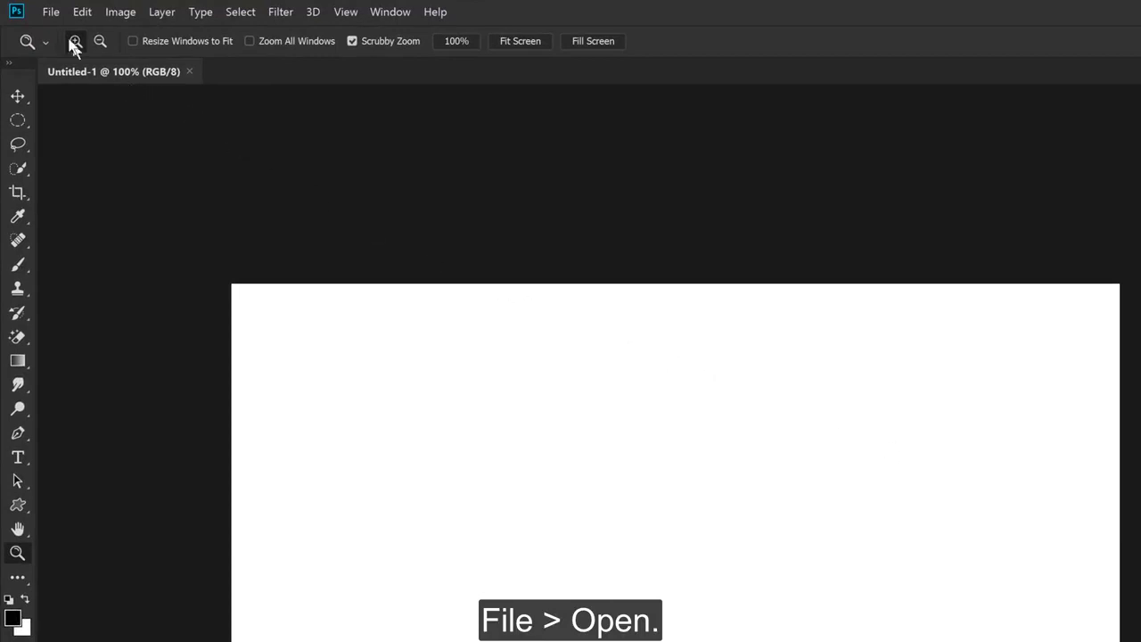
left_click(51, 12)
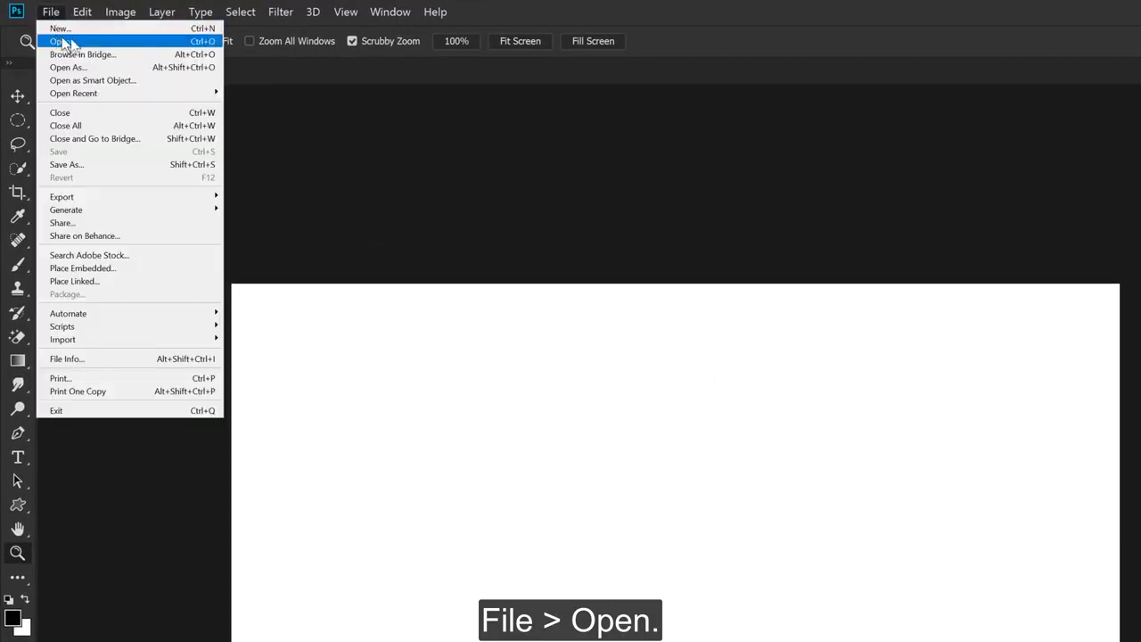
left_click(84, 40)
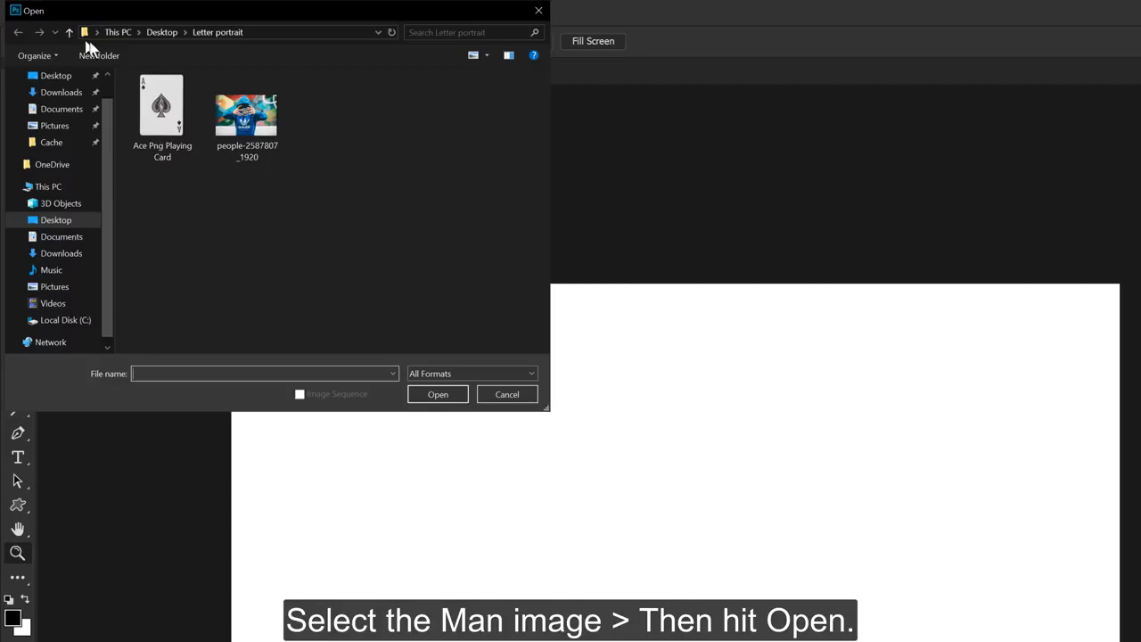
left_click(247, 126)
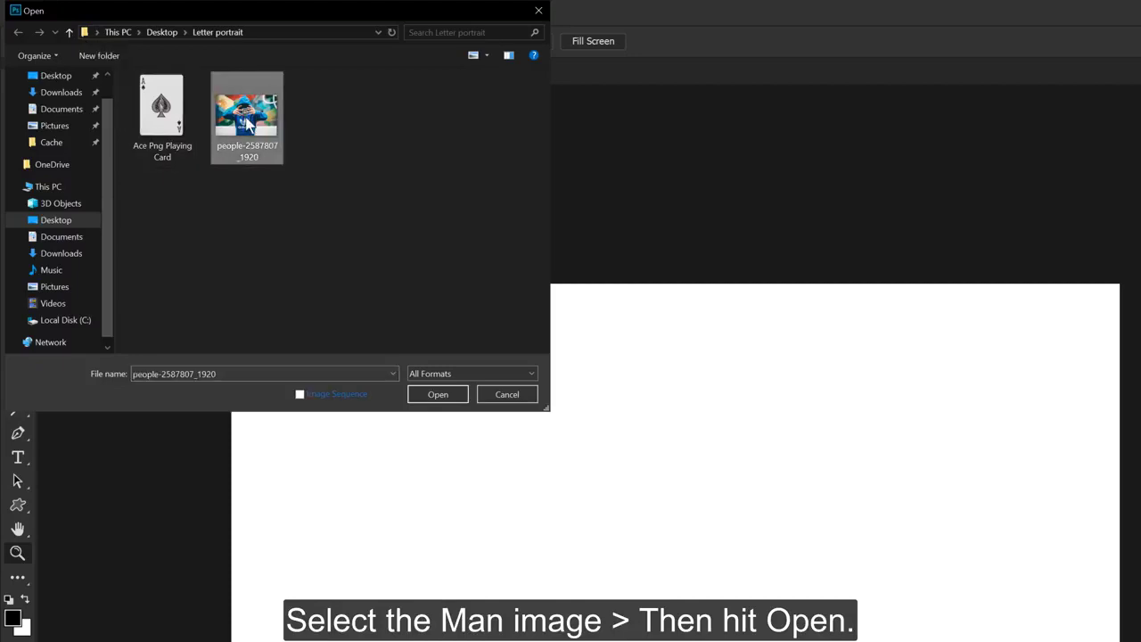
left_click(438, 394)
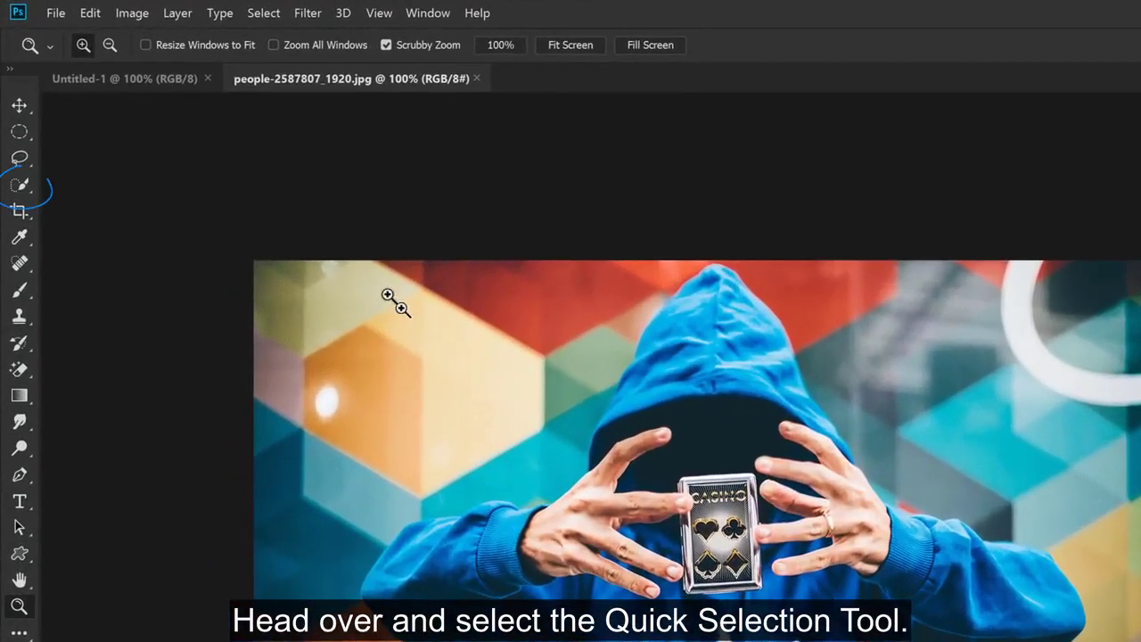
Select the man in the blue hoodie with the Quick Selection tool and add a layer mask that hides the background
left_click(21, 182)
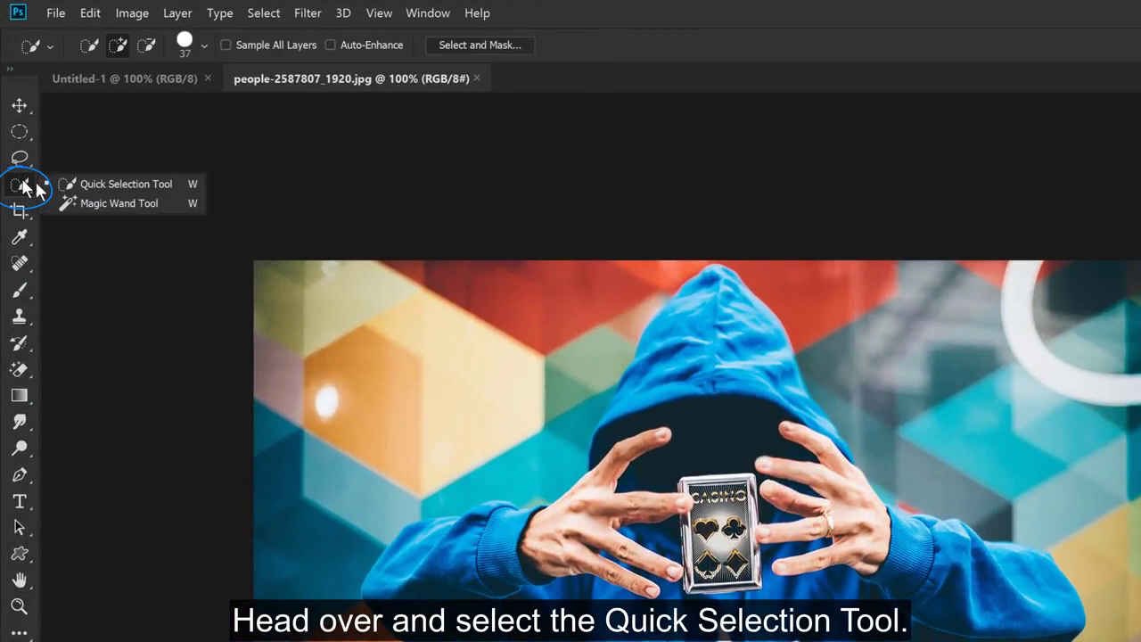
left_click(178, 187)
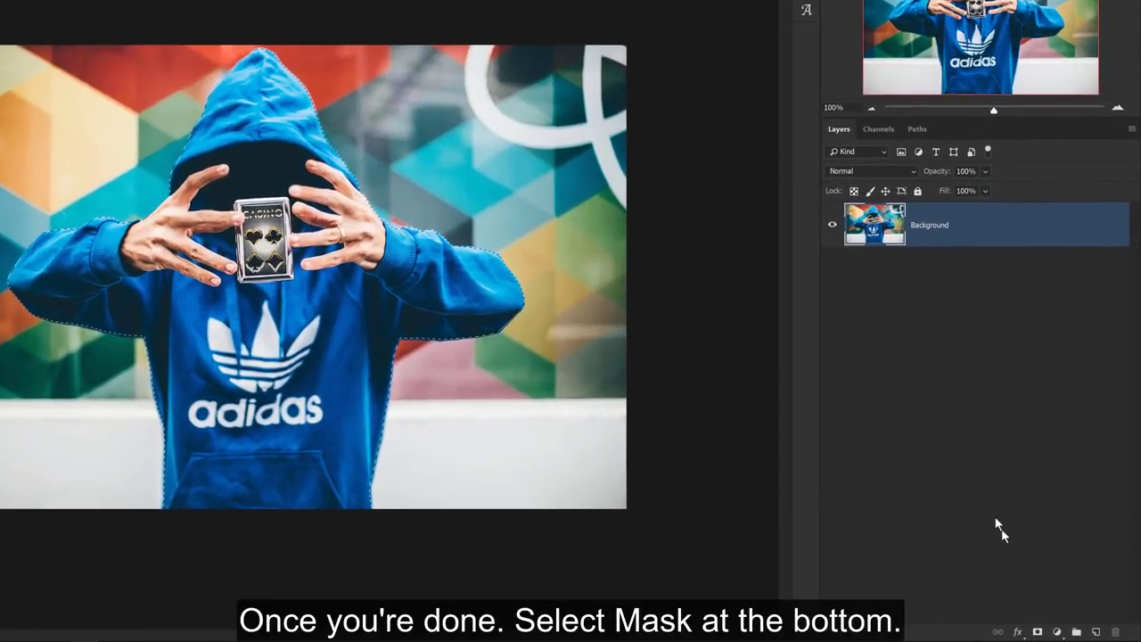
left_click(1037, 631)
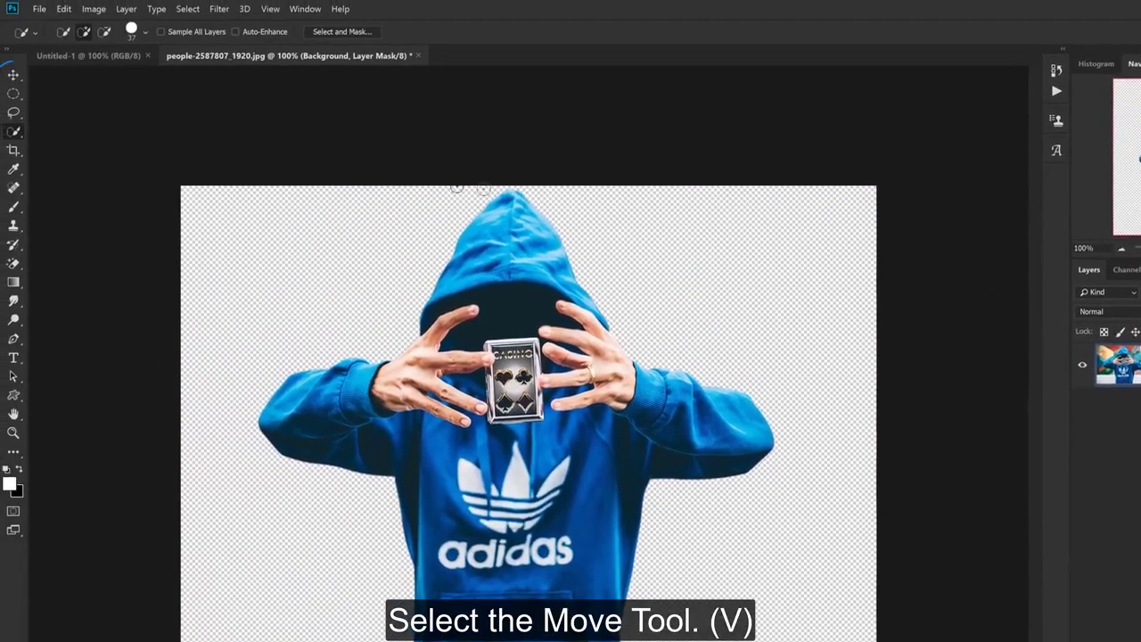
Move the masked man into the Untitled-1 document with the Move tool
left_click(15, 77)
left_click(14, 77)
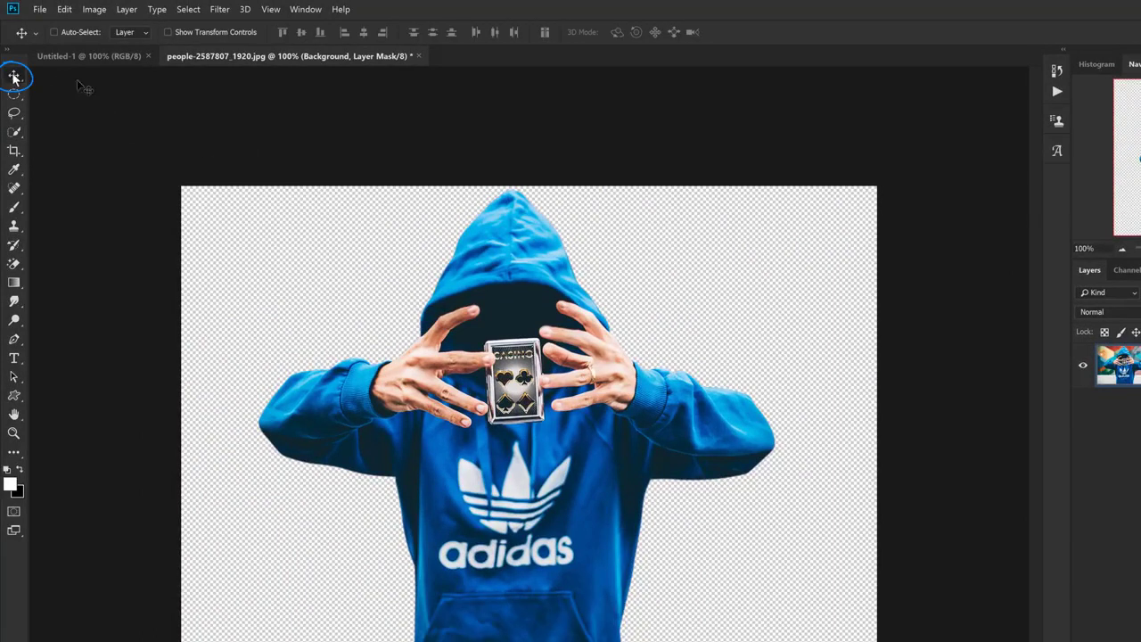
left_click_drag(479, 256, 550, 381)
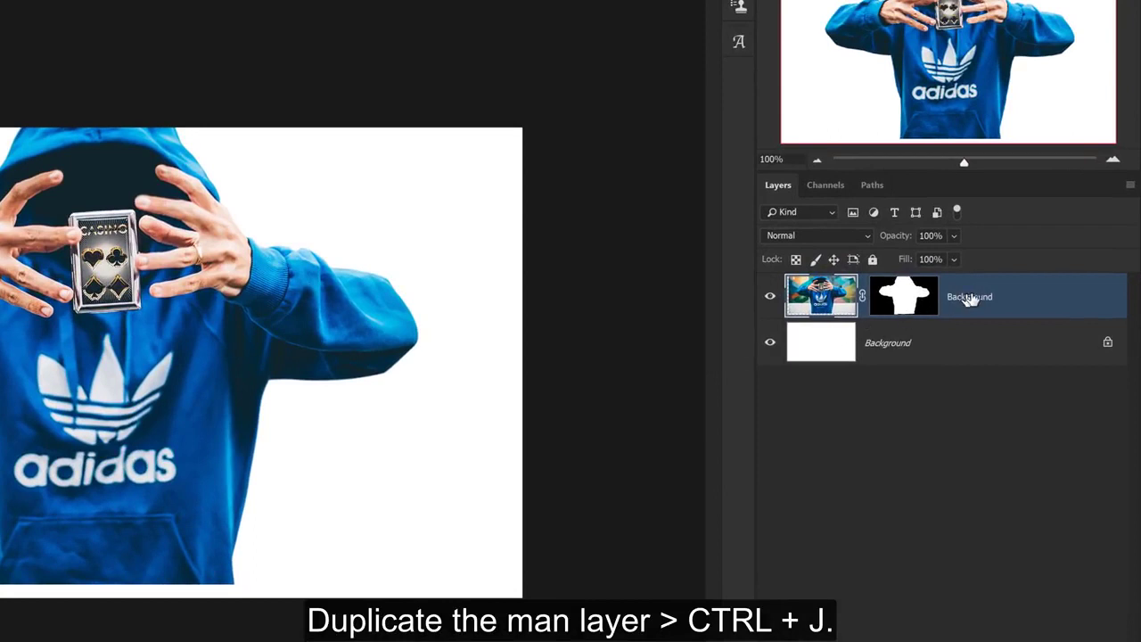
Duplicate the masked man layer and hide the original layer beneath the copy
key("ctrl+j")
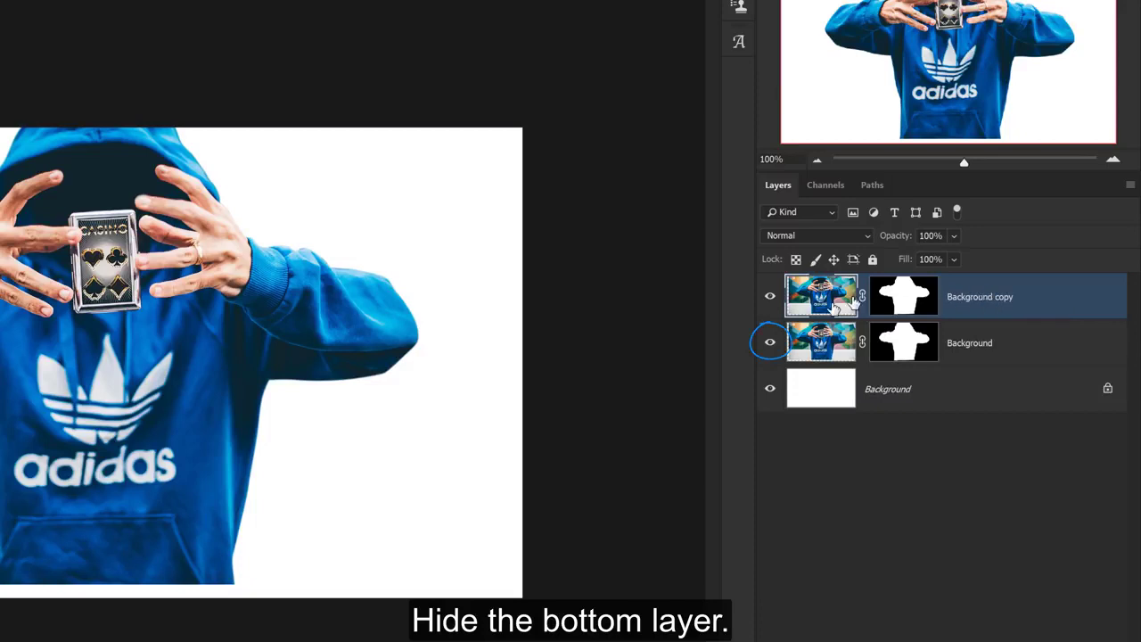
left_click(770, 344)
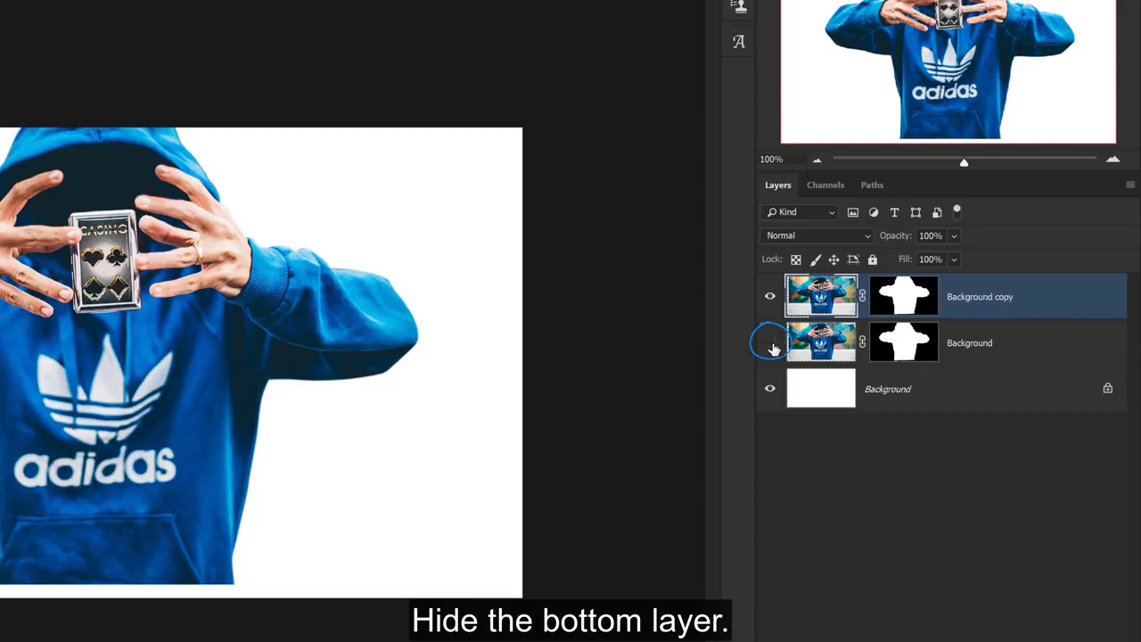
Convert the copied man layer to a smart object and scale it proportionally to about 78%, placing the whole figure inside the canvas
right_click(947, 301)
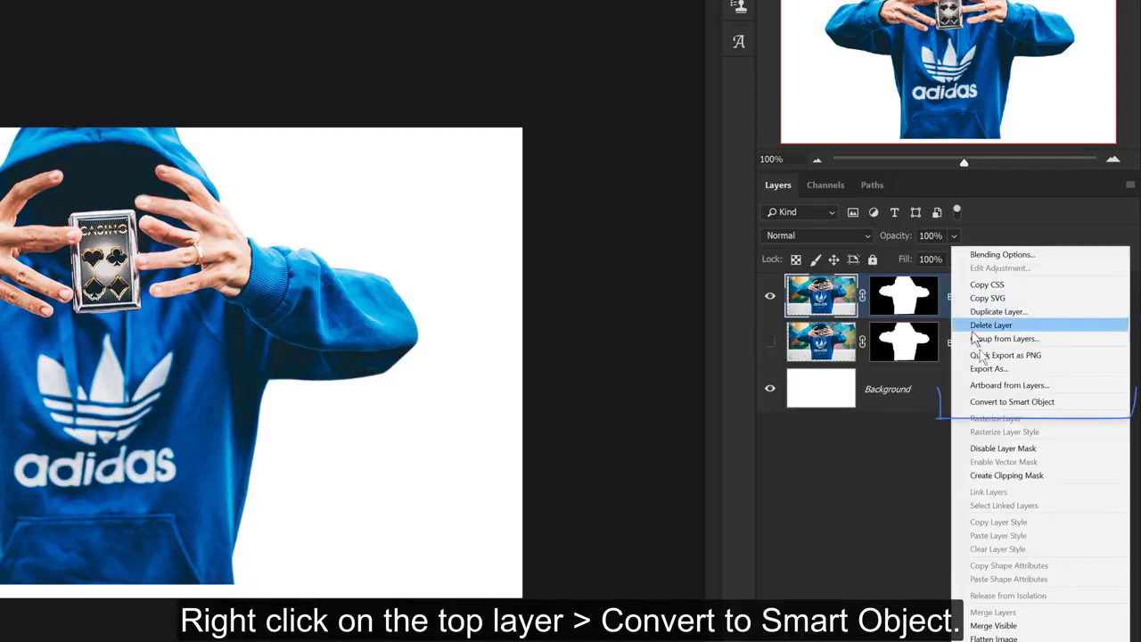
left_click(997, 402)
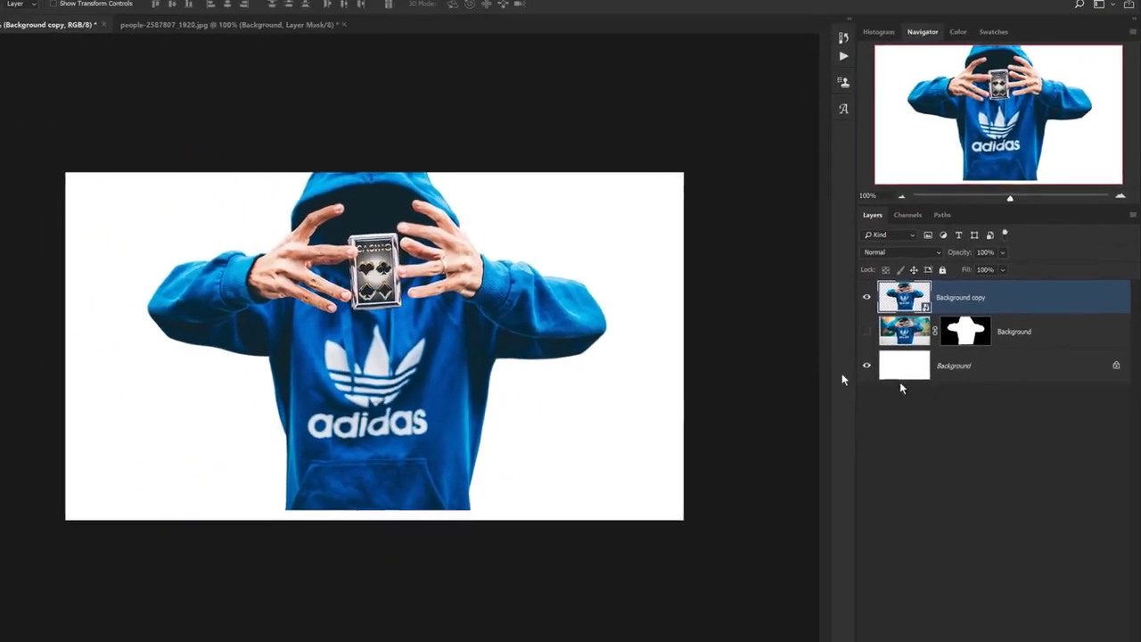
key("ctrl")
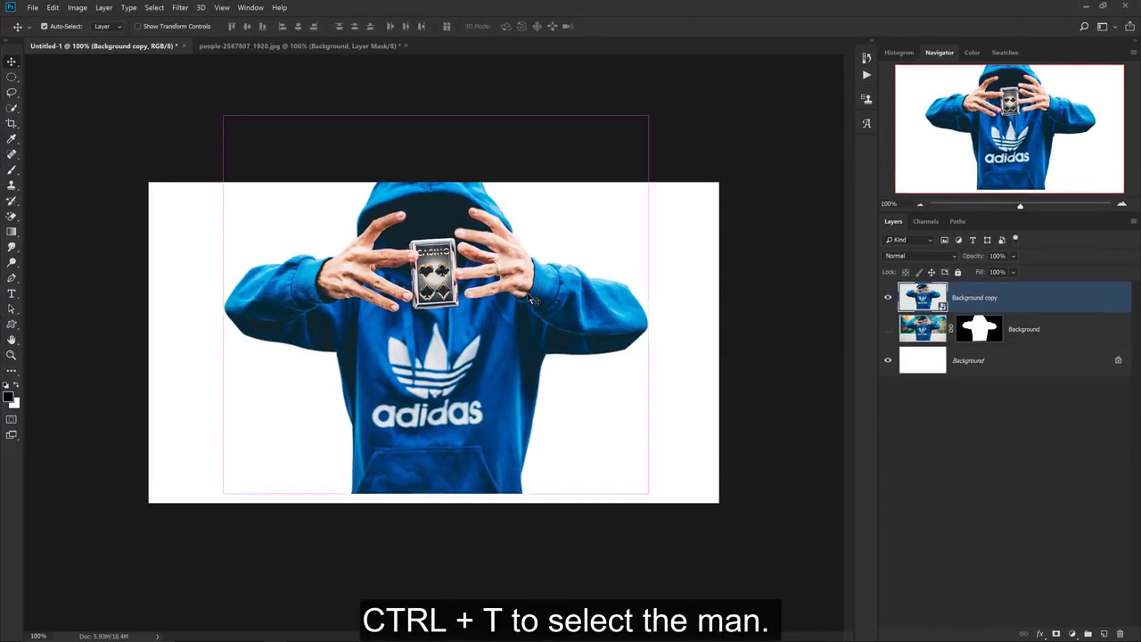
key("ctrl+t")
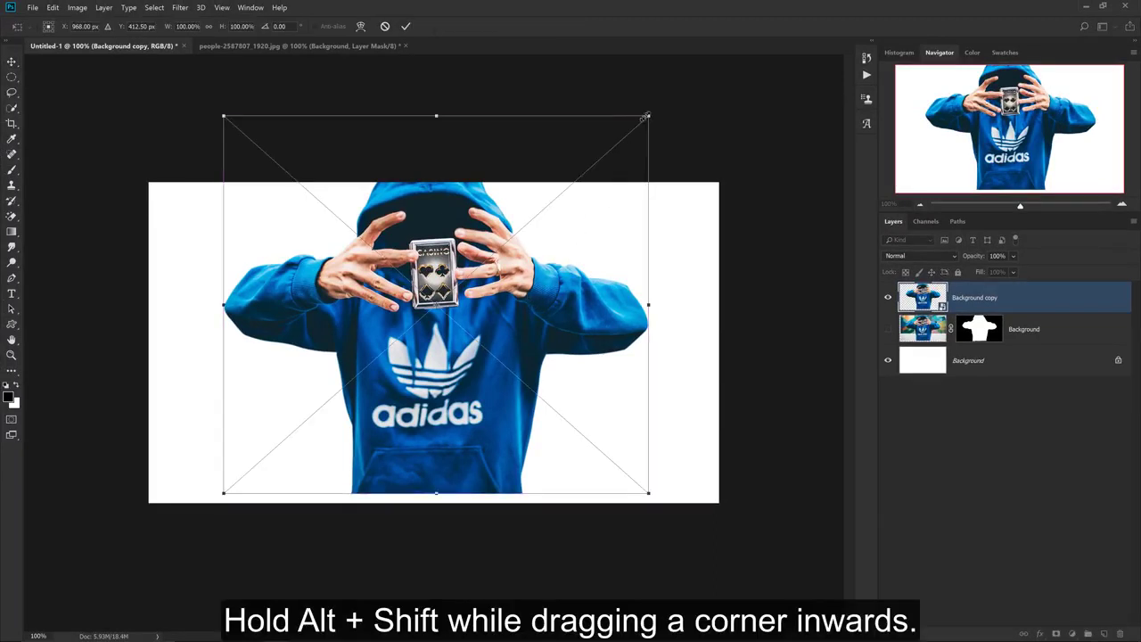
left_click_drag(648, 115, 602, 158)
left_click_drag(489, 252, 496, 291)
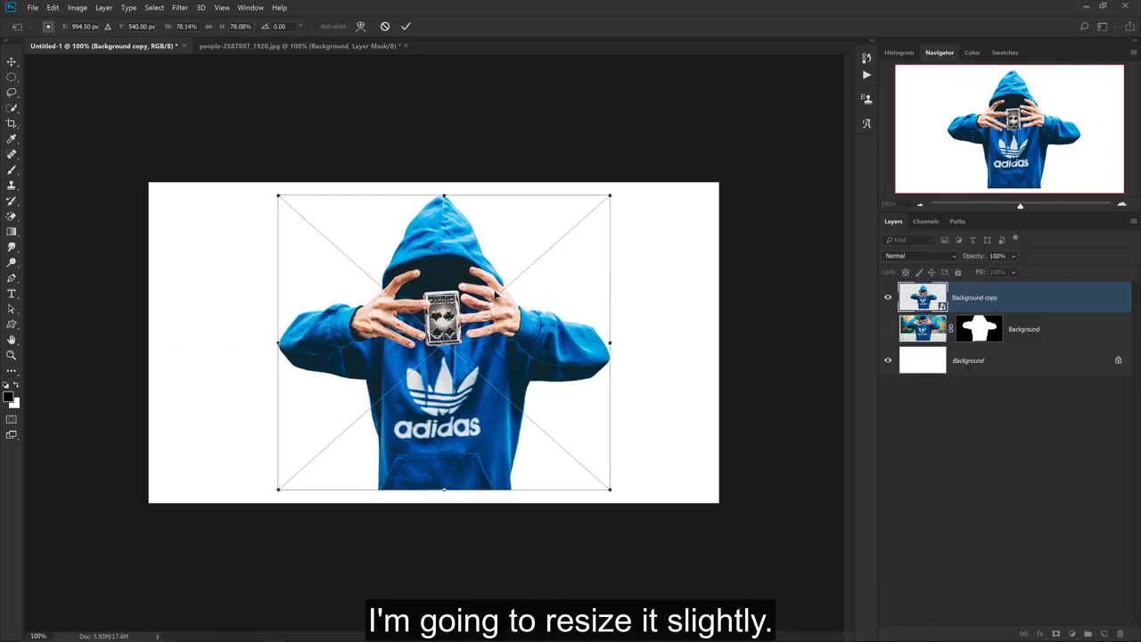
left_click(406, 26)
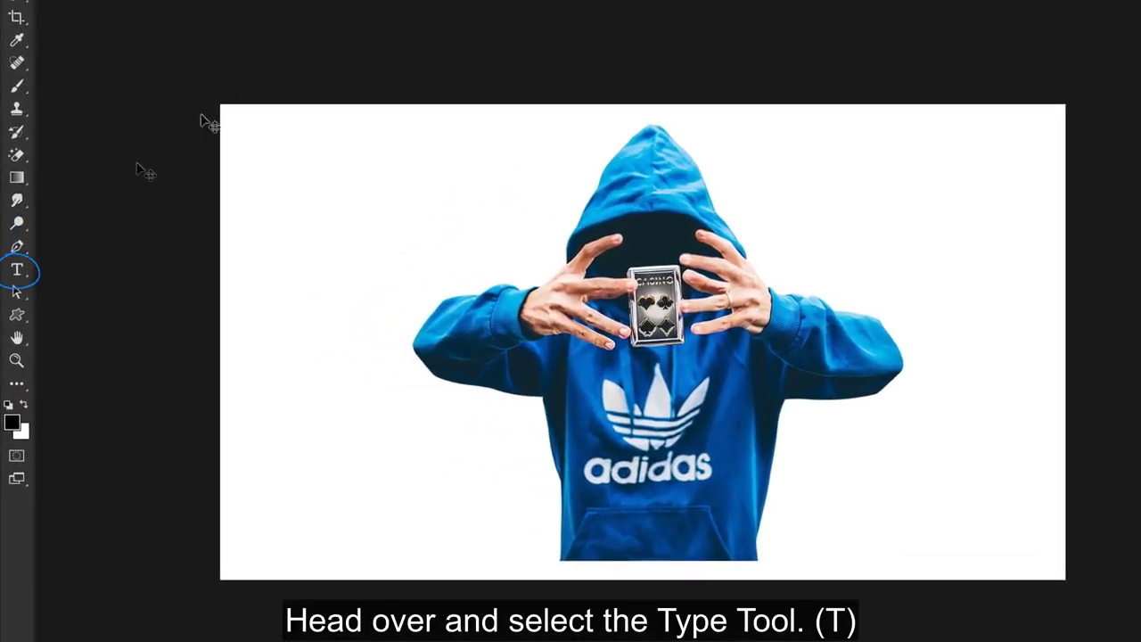
Add the letter "A" in Code Bold at 600.01 pt with color #262626 and center it over the man
left_click(20, 273)
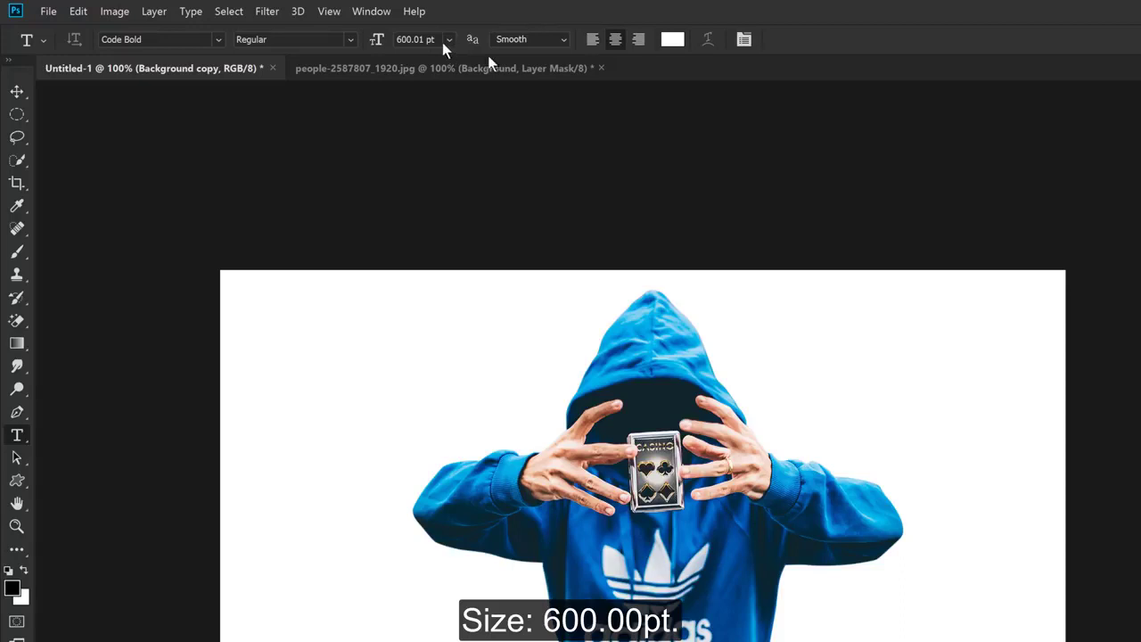
left_click(673, 40)
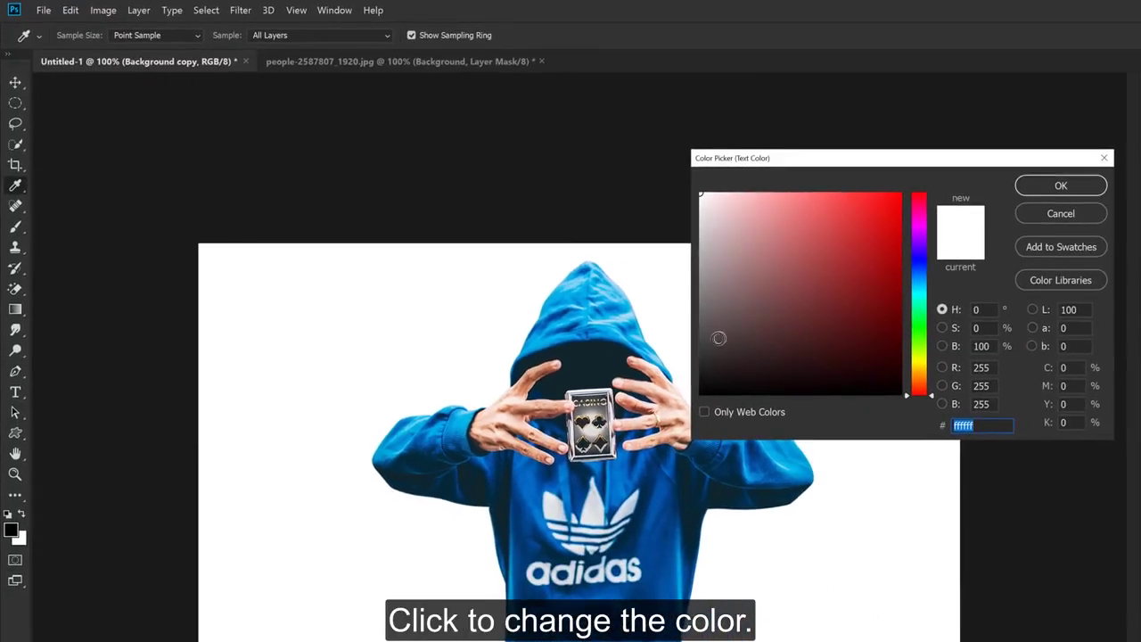
left_click_drag(707, 340, 699, 364)
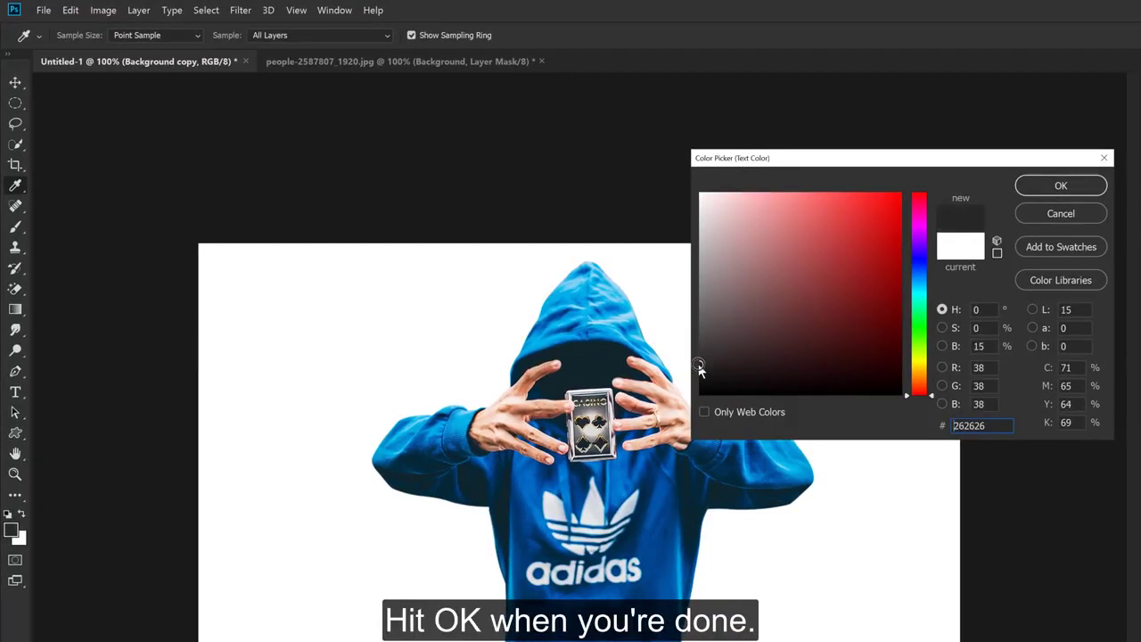
left_click(1061, 187)
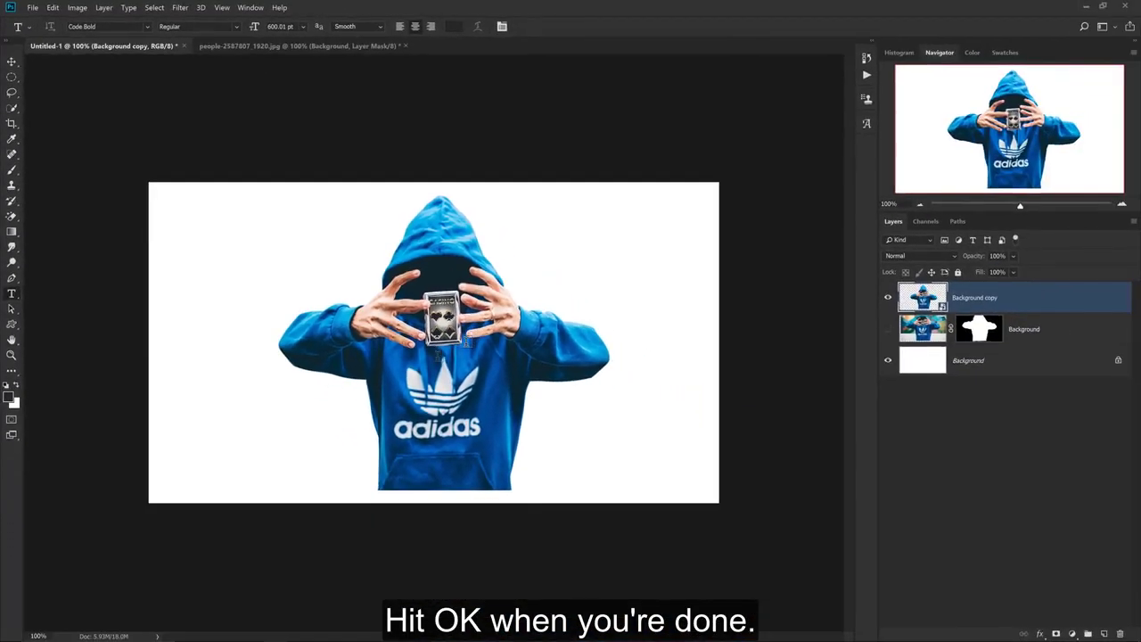
left_click(430, 386)
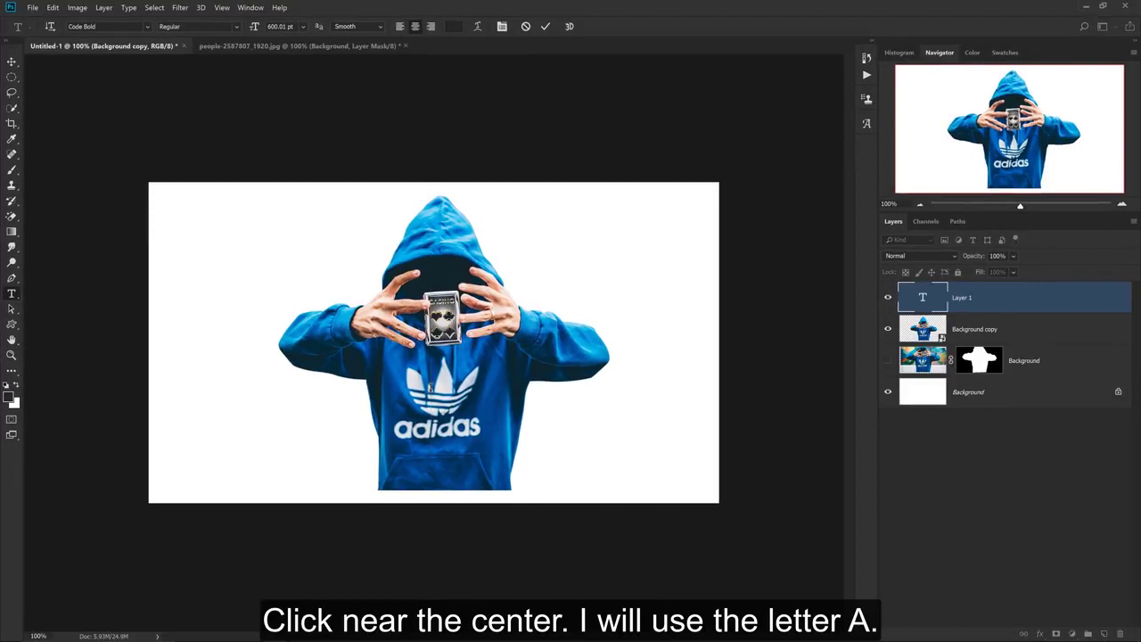
type("A")
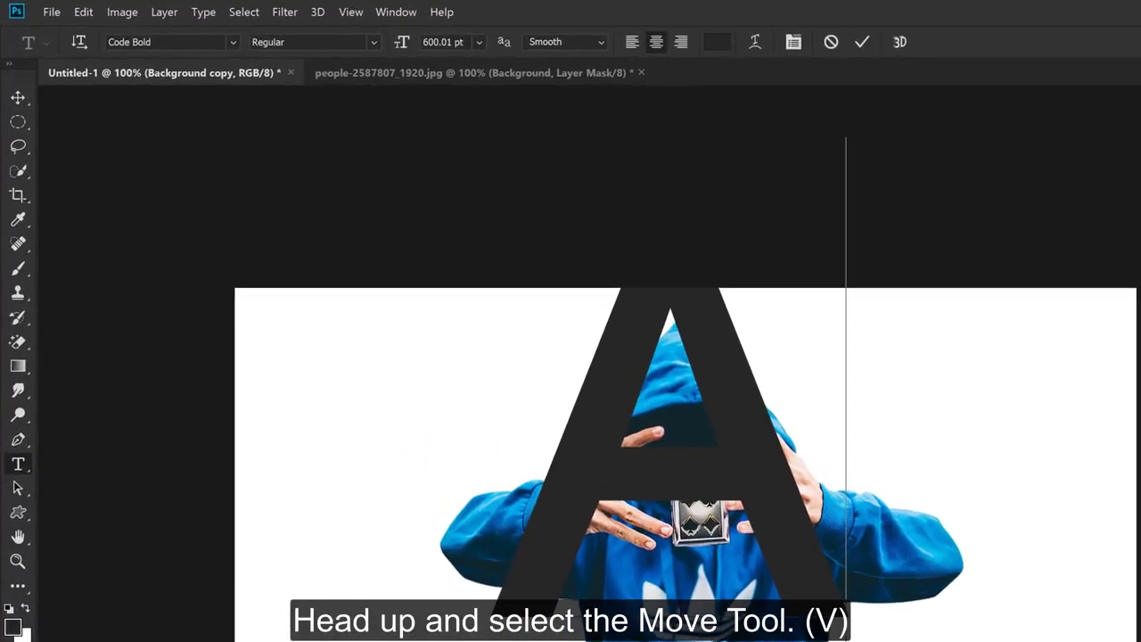
left_click(18, 98)
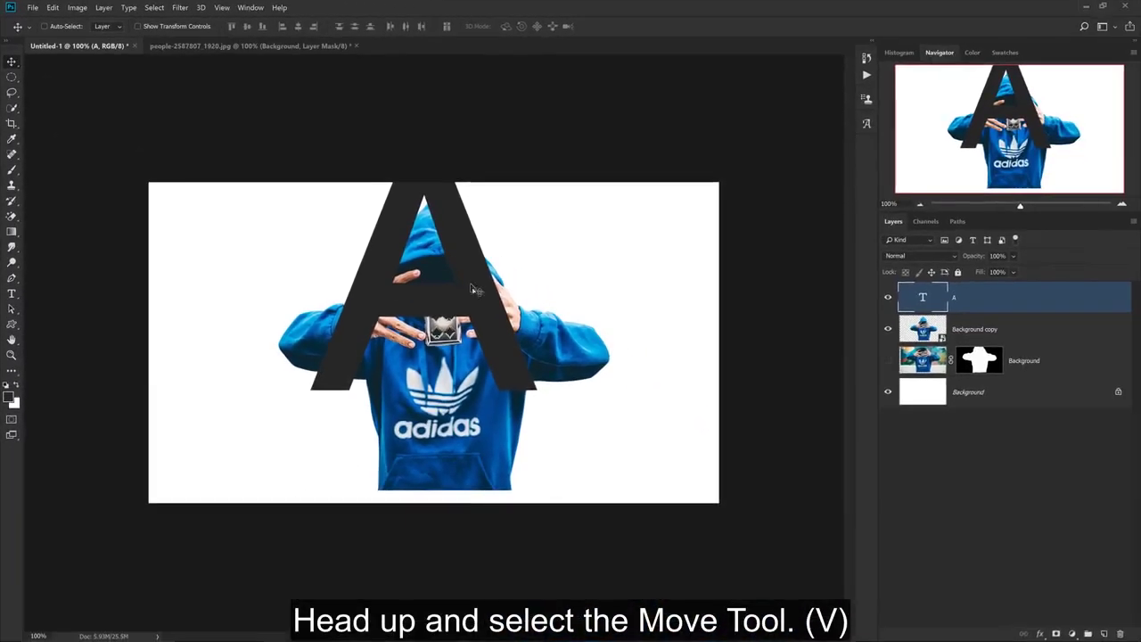
left_click_drag(474, 290, 495, 362)
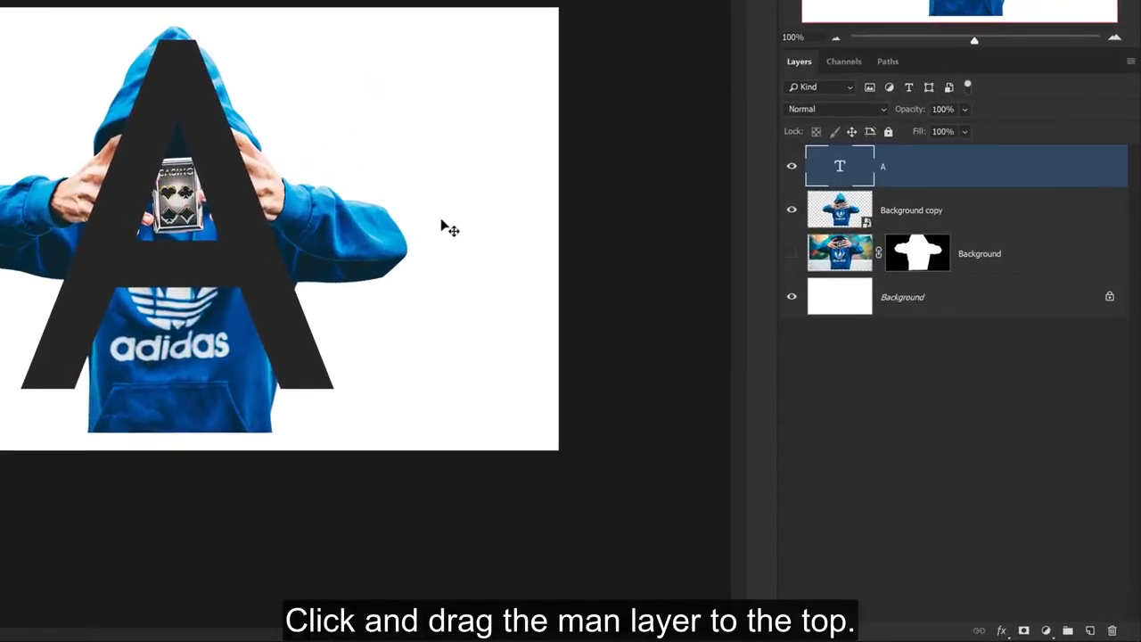
Move the man smart object layer above the letter layer and rename it "Man"
left_click(938, 218)
left_click_drag(950, 211, 953, 165)
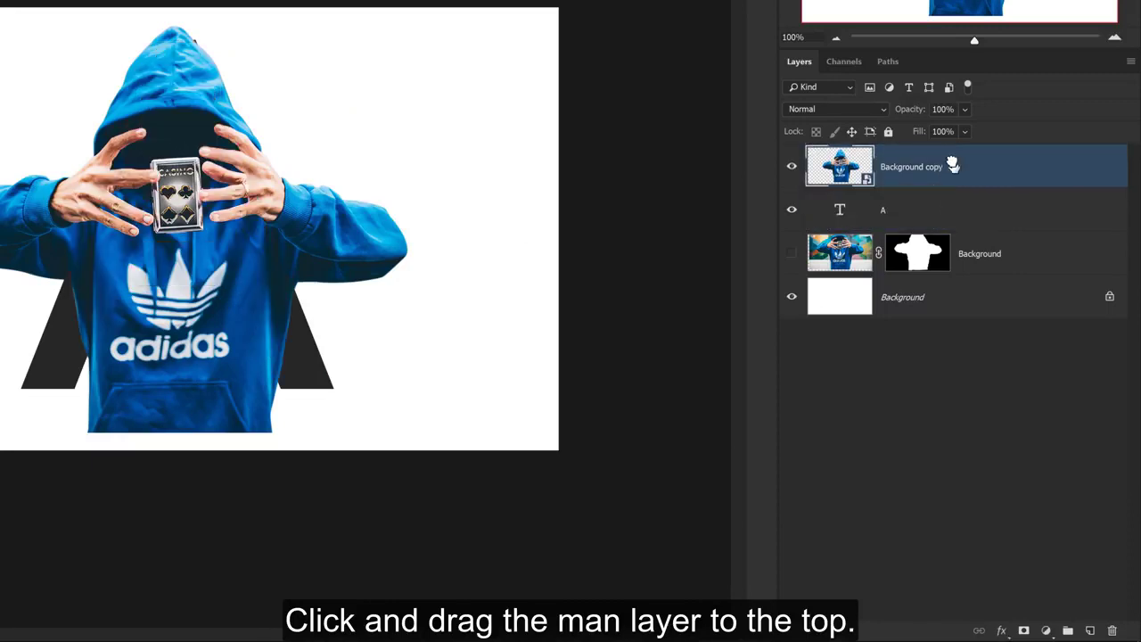
double_click(895, 167)
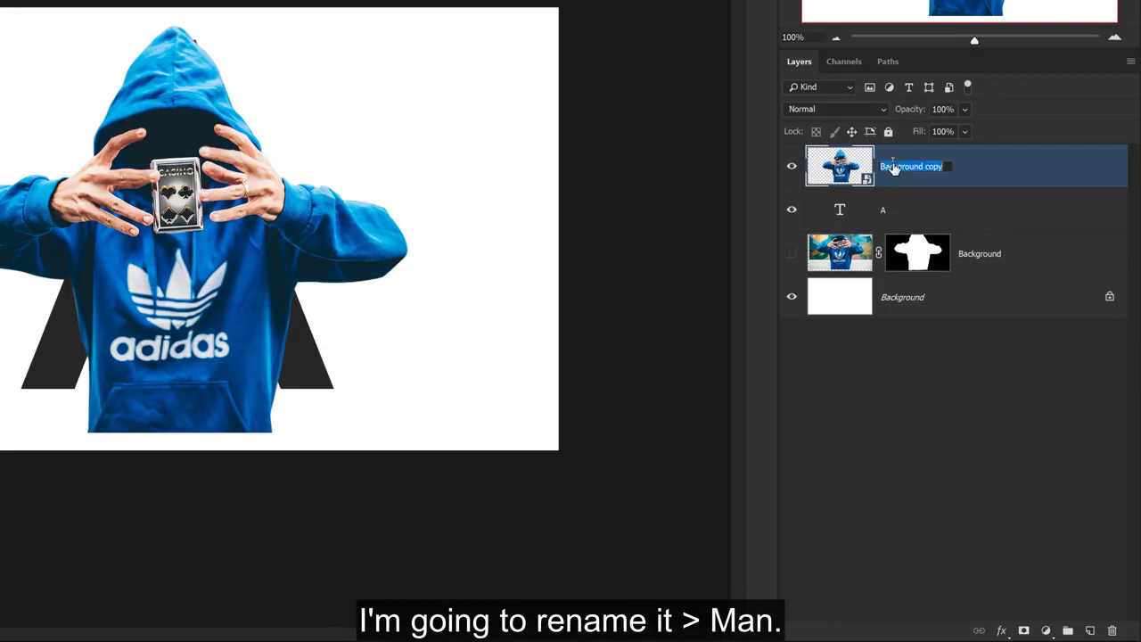
type("Man")
key("Return")
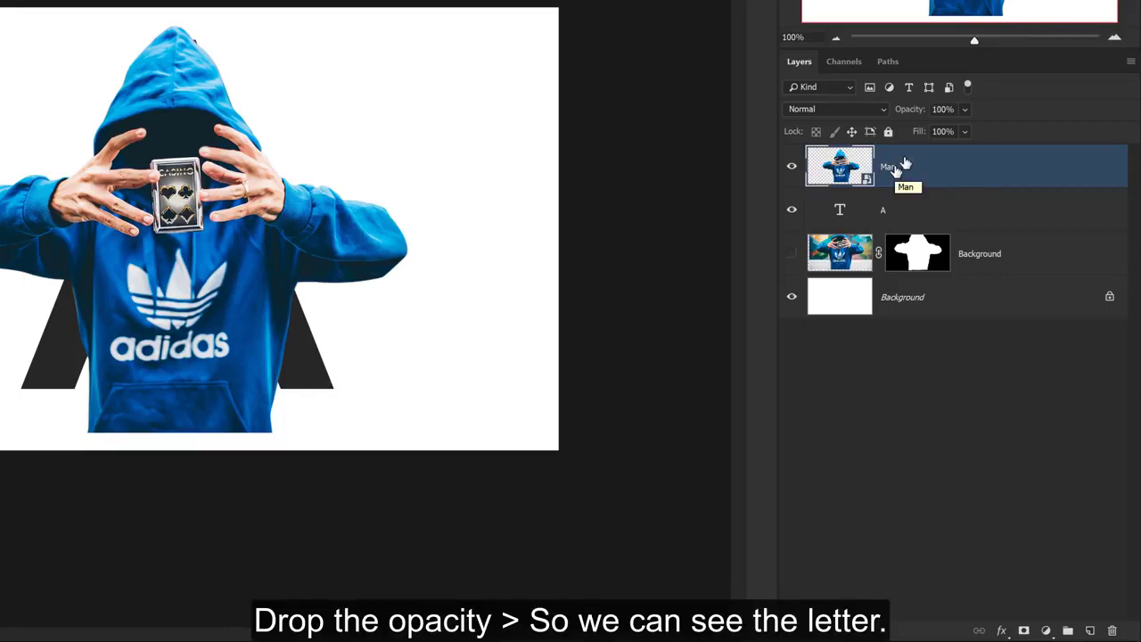
Lower the Man layer's opacity to 70%, scale it to about 62% and rotate it about 3.8°, placing the cards inside the letter's opening
left_click_drag(917, 114, 893, 112)
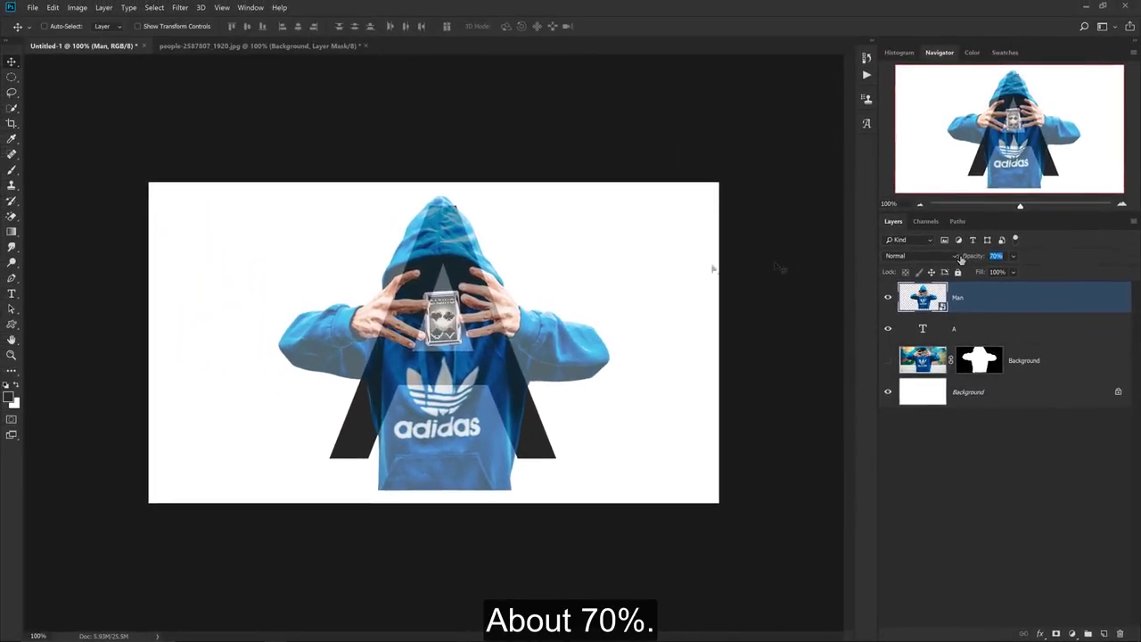
left_click(525, 307)
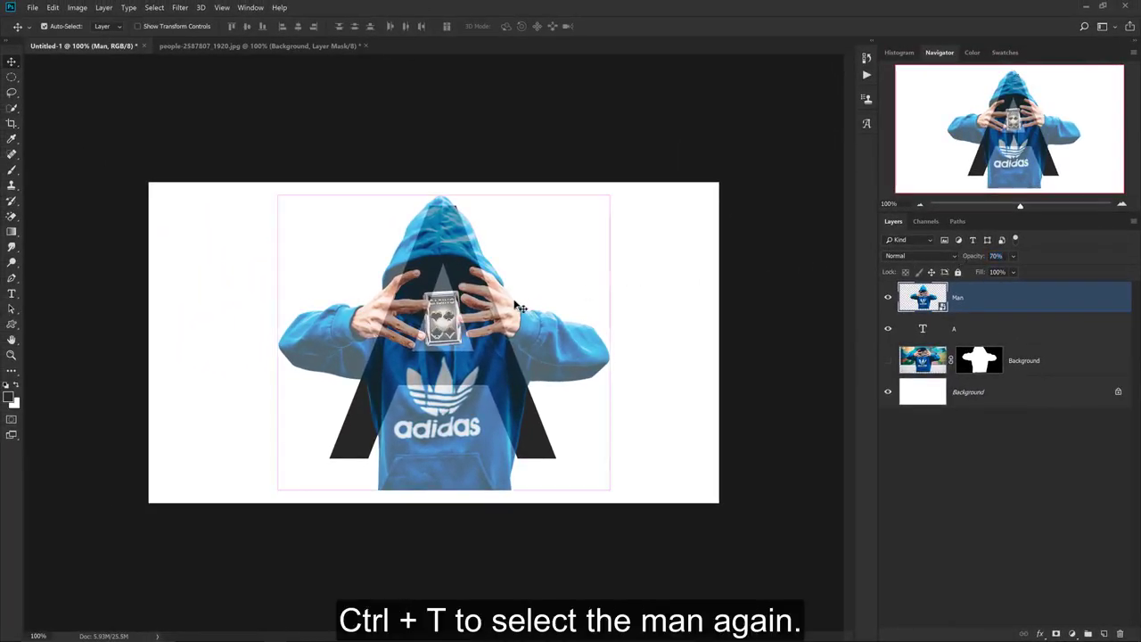
key("ctrl+t")
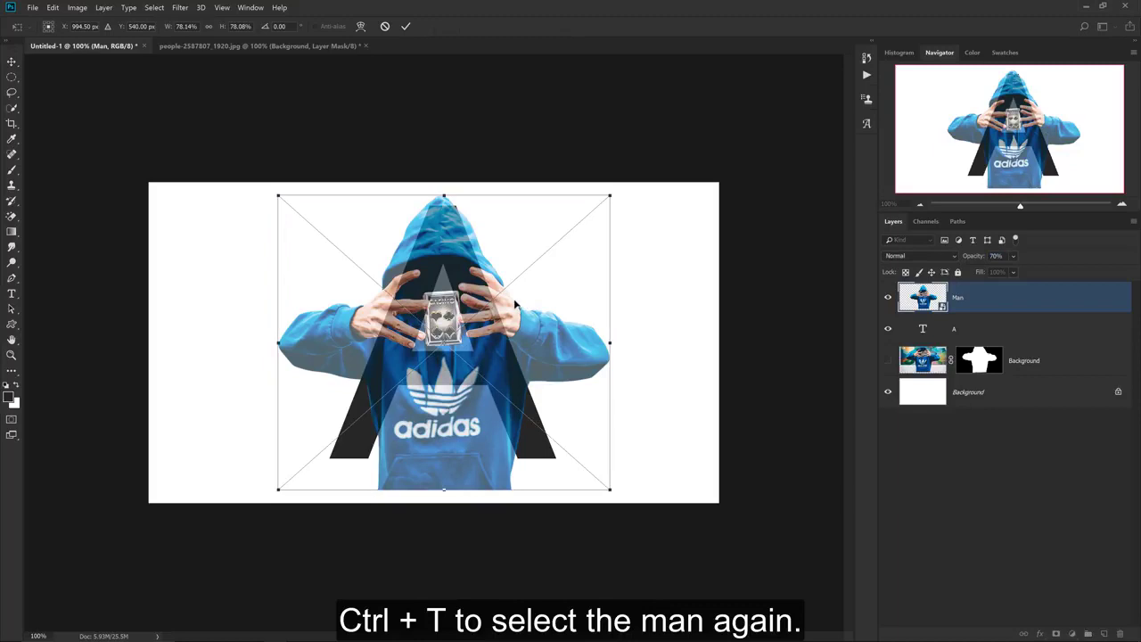
left_click_drag(611, 194, 590, 219)
left_click_drag(547, 268, 543, 273)
left_click_drag(606, 253, 577, 229)
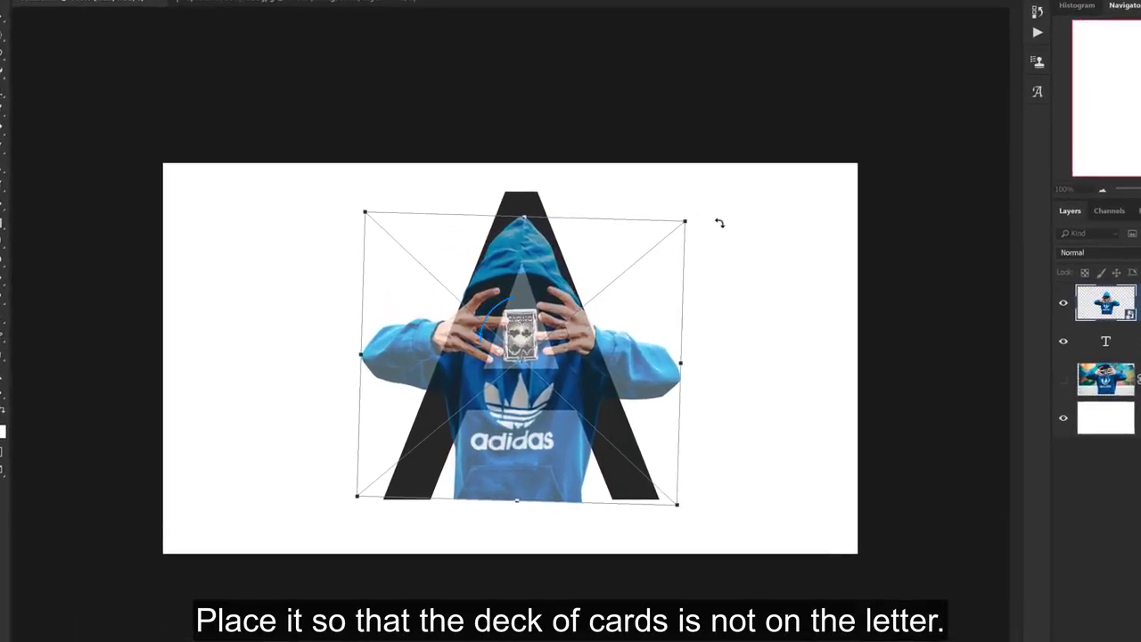
left_click_drag(720, 223, 731, 223)
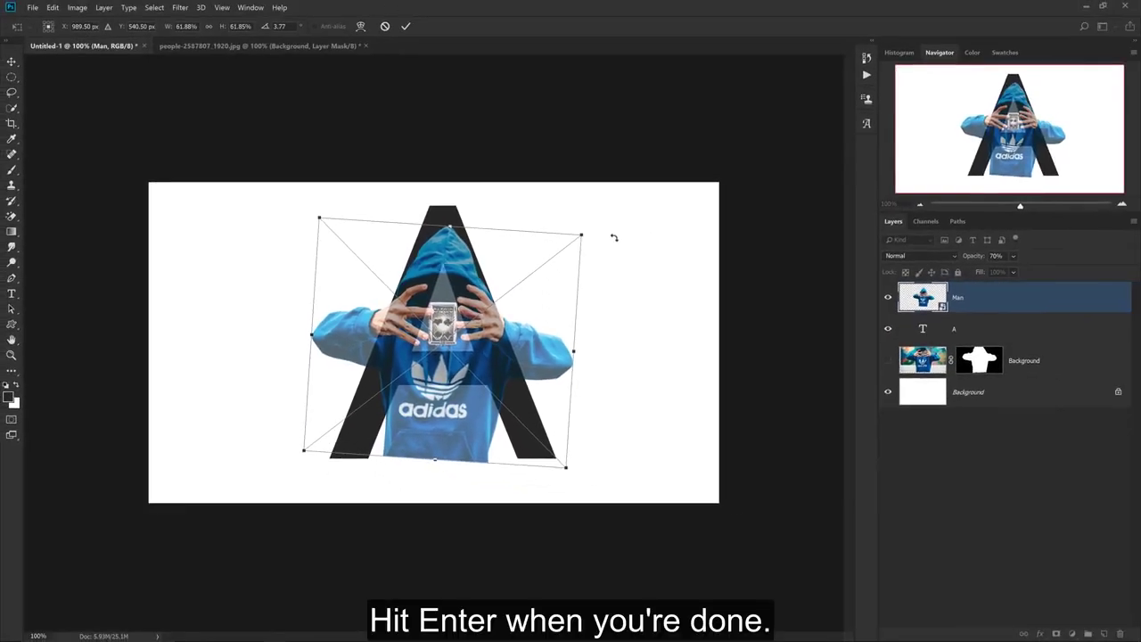
left_click(408, 29)
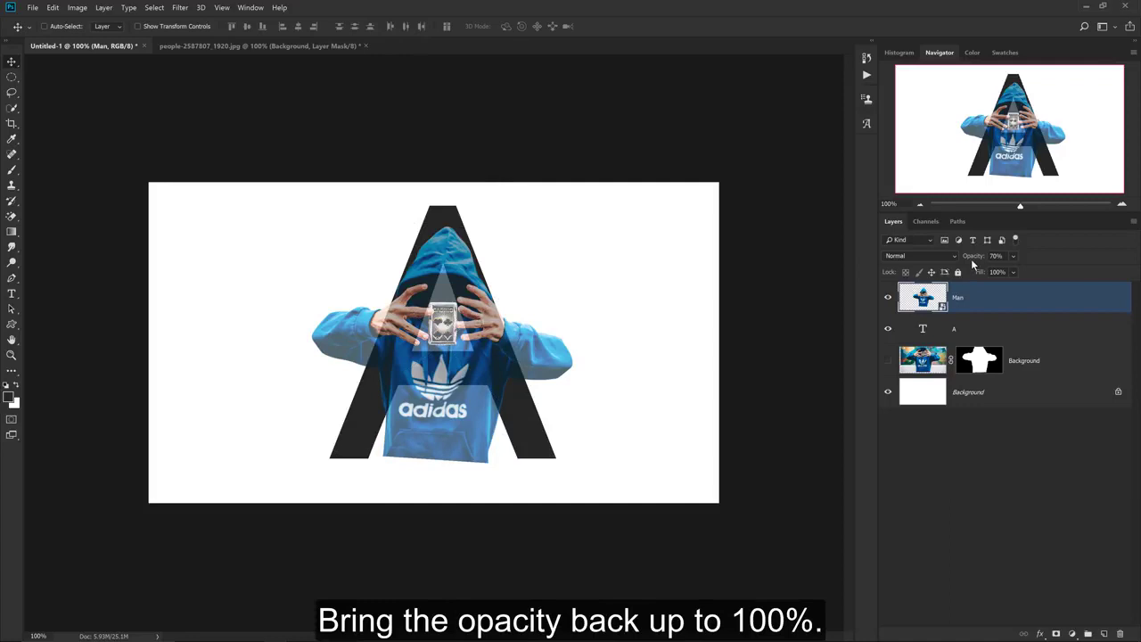
Restore the Man layer's opacity to 100% and add a layer mask from a selection of the letter A's pixels
left_click_drag(972, 259, 1077, 263)
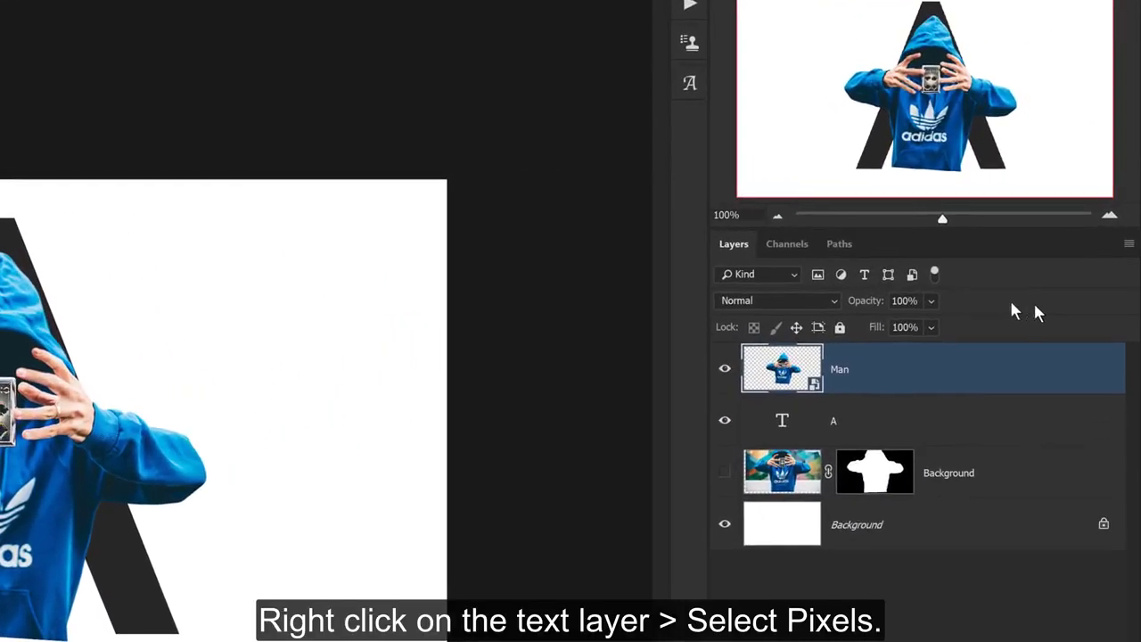
right_click(782, 428)
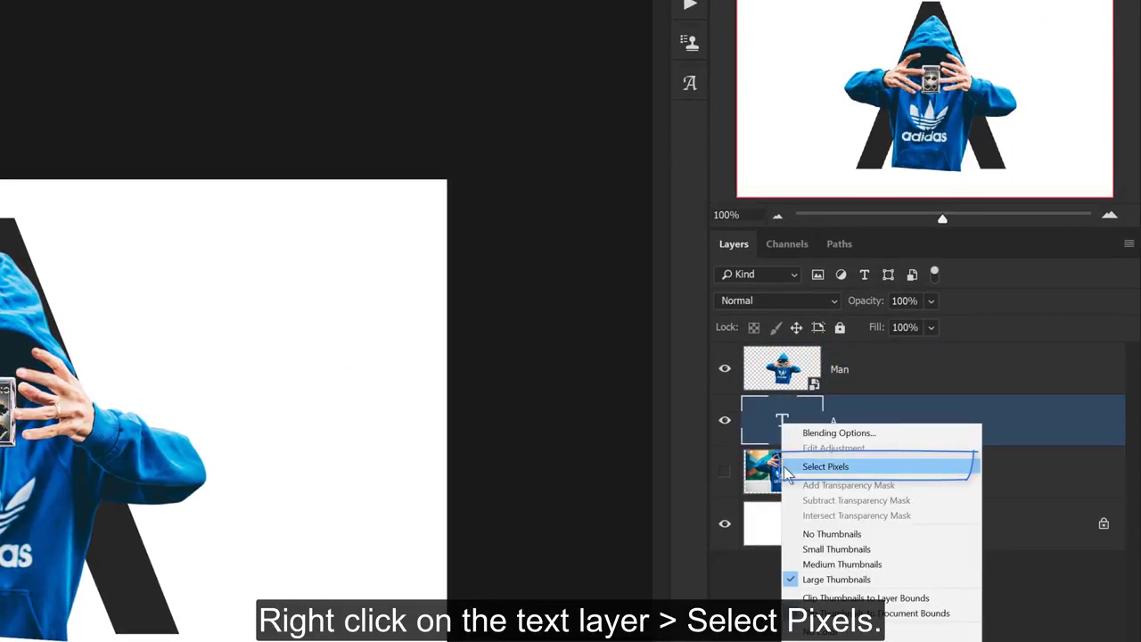
left_click(784, 467)
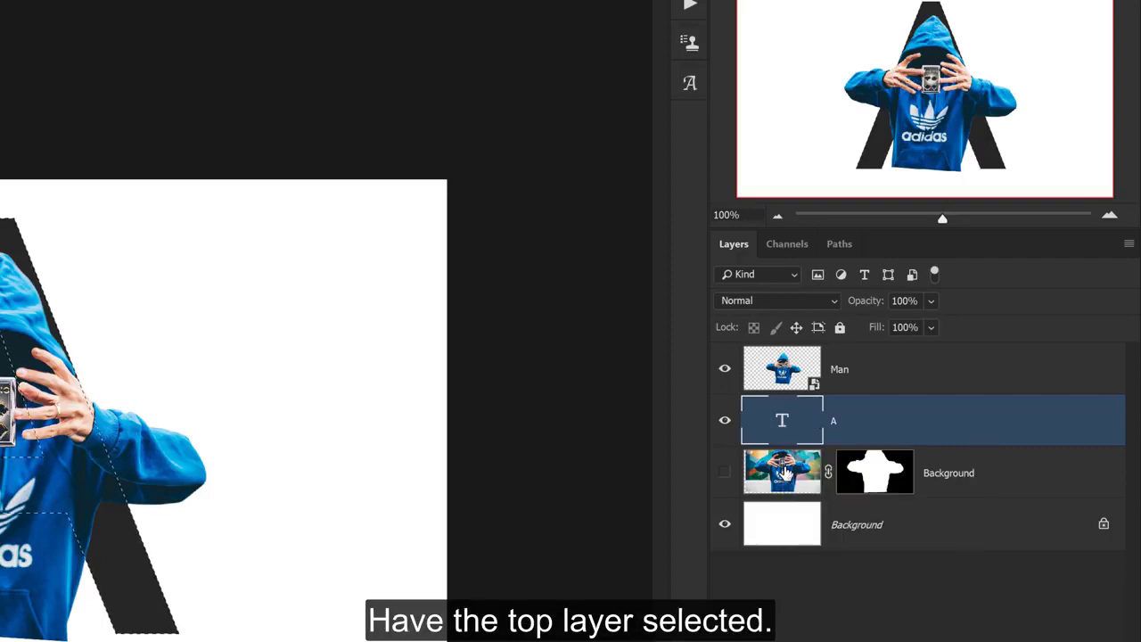
left_click(869, 375)
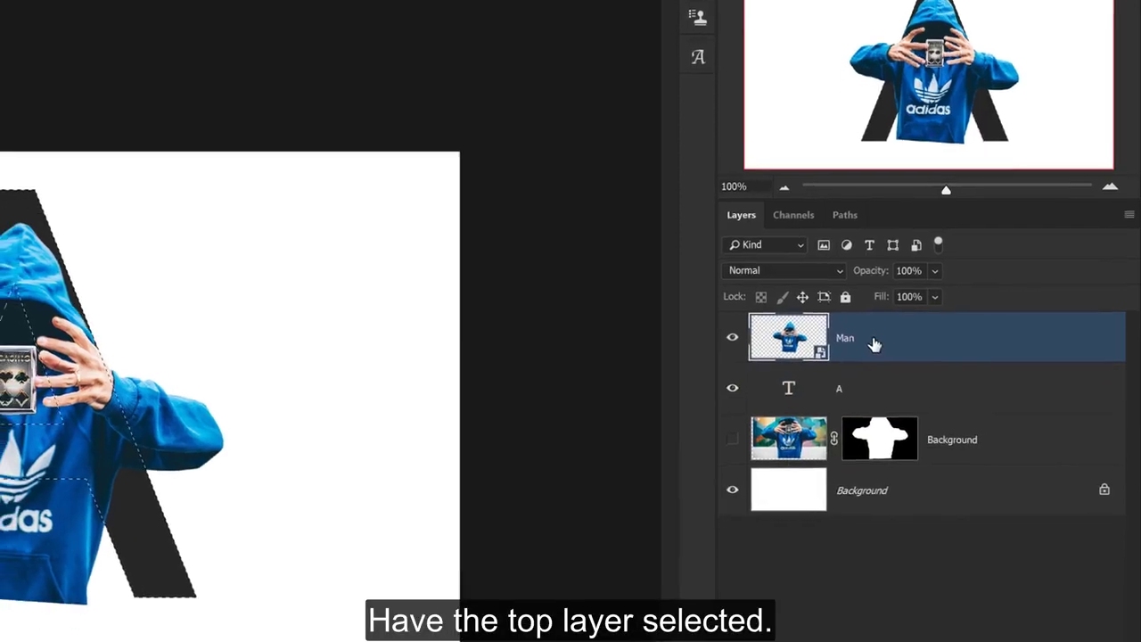
left_click(1021, 629)
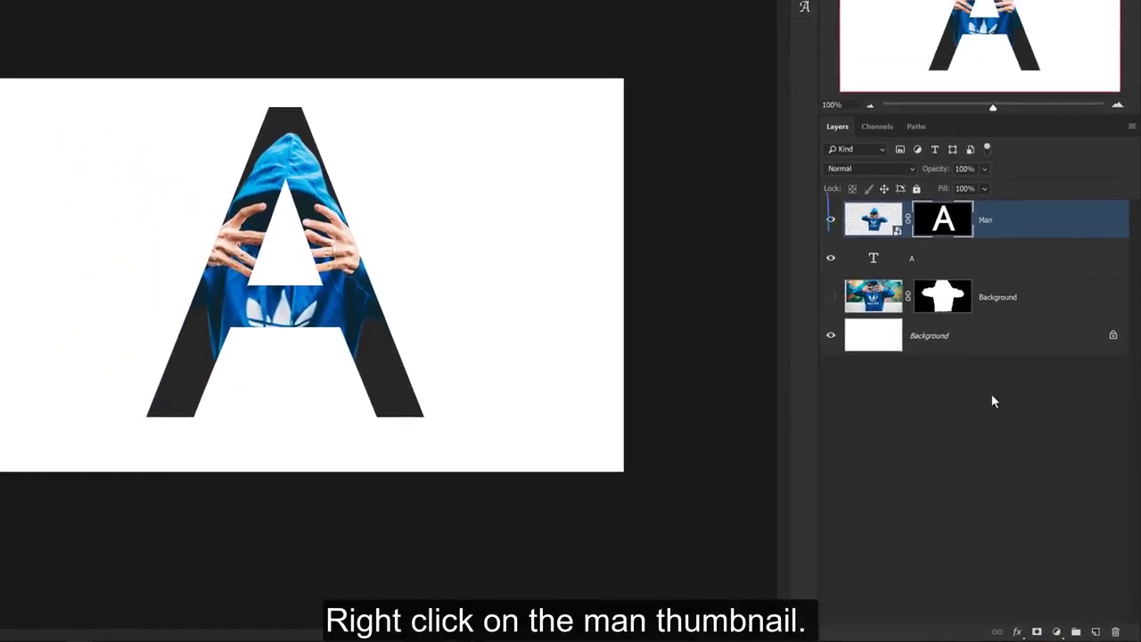
Load the man's pixels as a selection and paint white on the mask with a 198 px Hard Round brush, revealing both arms
right_click(876, 218)
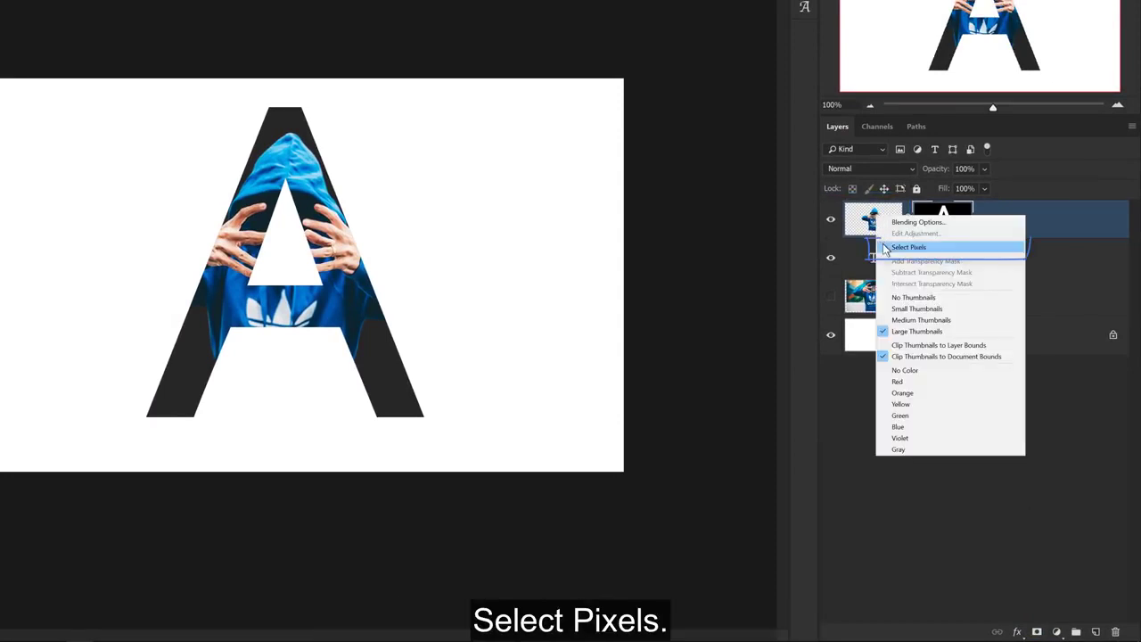
left_click(908, 247)
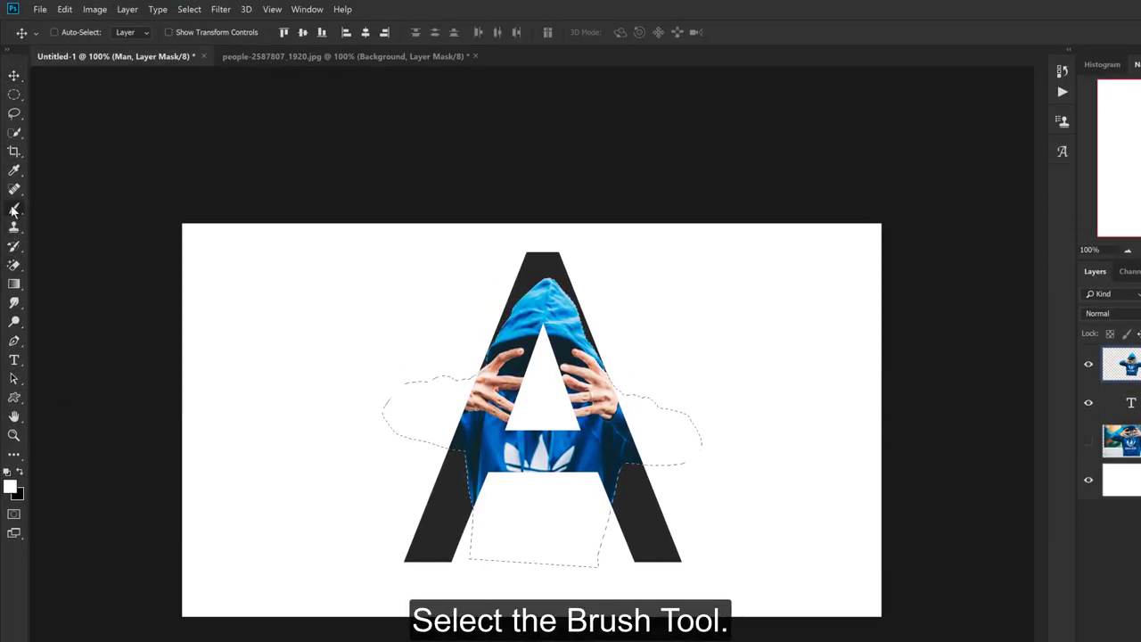
left_click(13, 211)
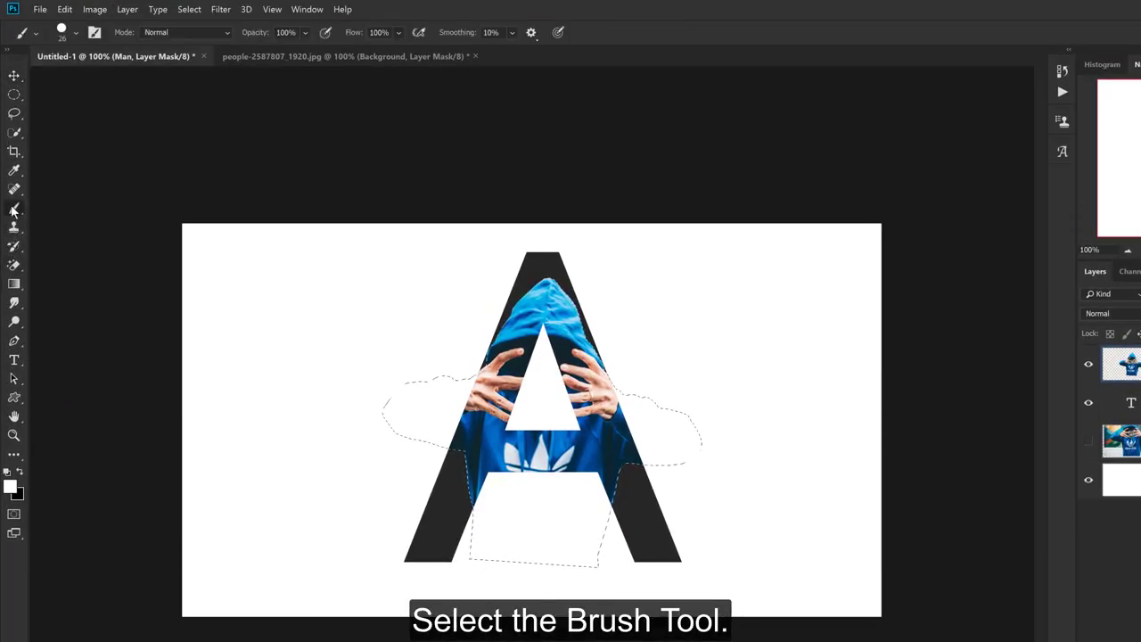
left_click(77, 36)
left_click(104, 217)
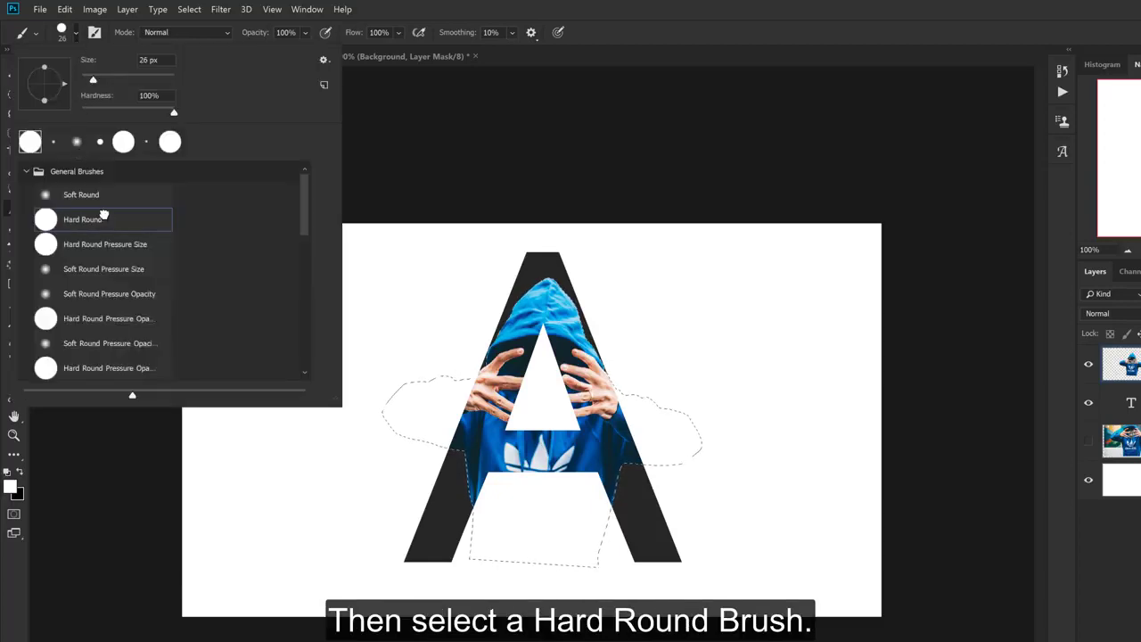
double_click(103, 217)
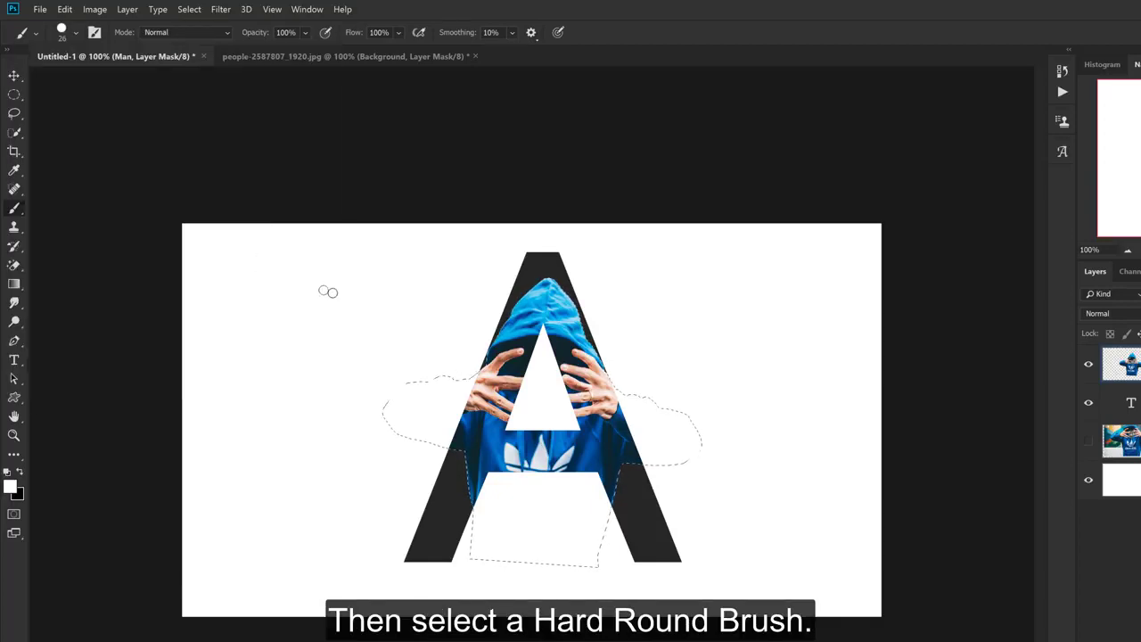
left_click_drag(413, 332, 490, 332)
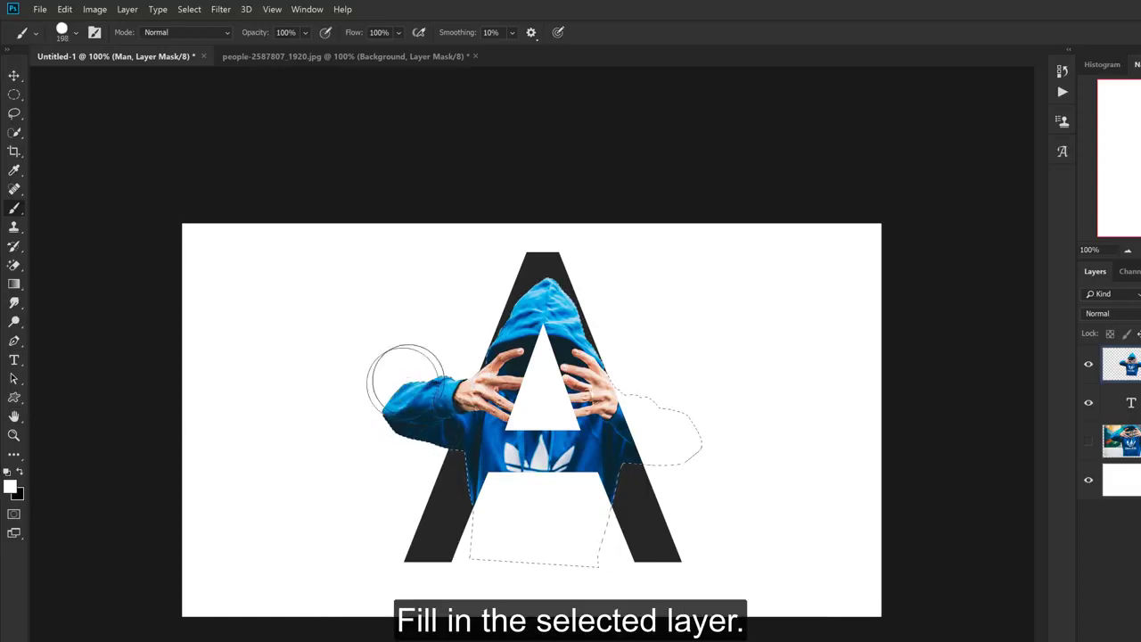
left_click_drag(650, 384, 639, 379)
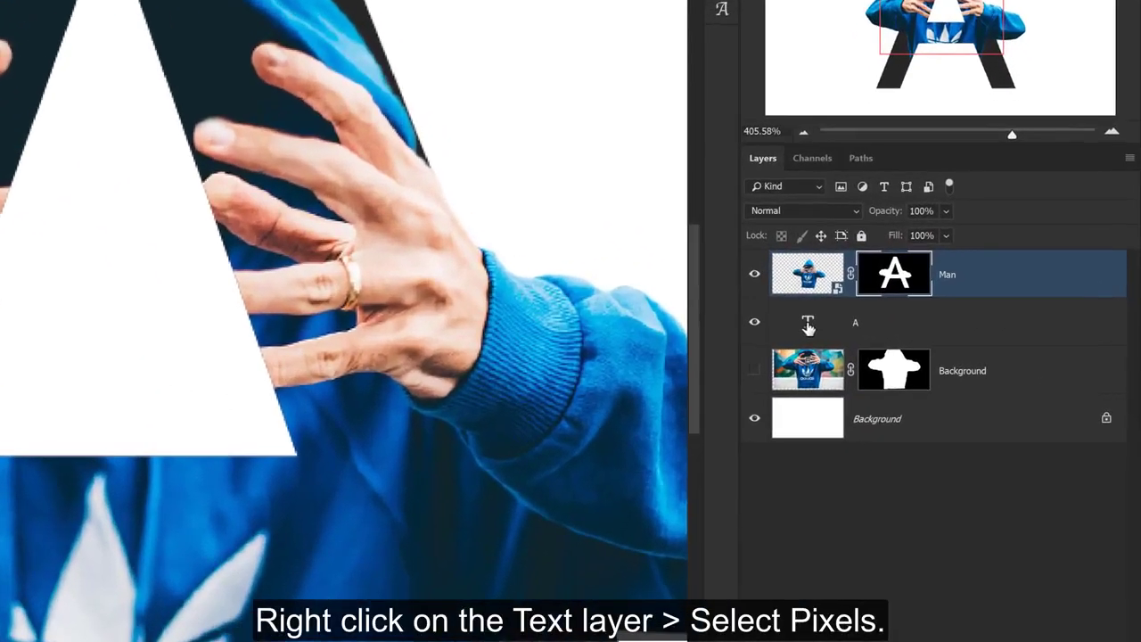
Select everything outside the letter A's pixels and paint the fingertips back in on the Man layer's mask with a 56 px white brush
right_click(923, 330)
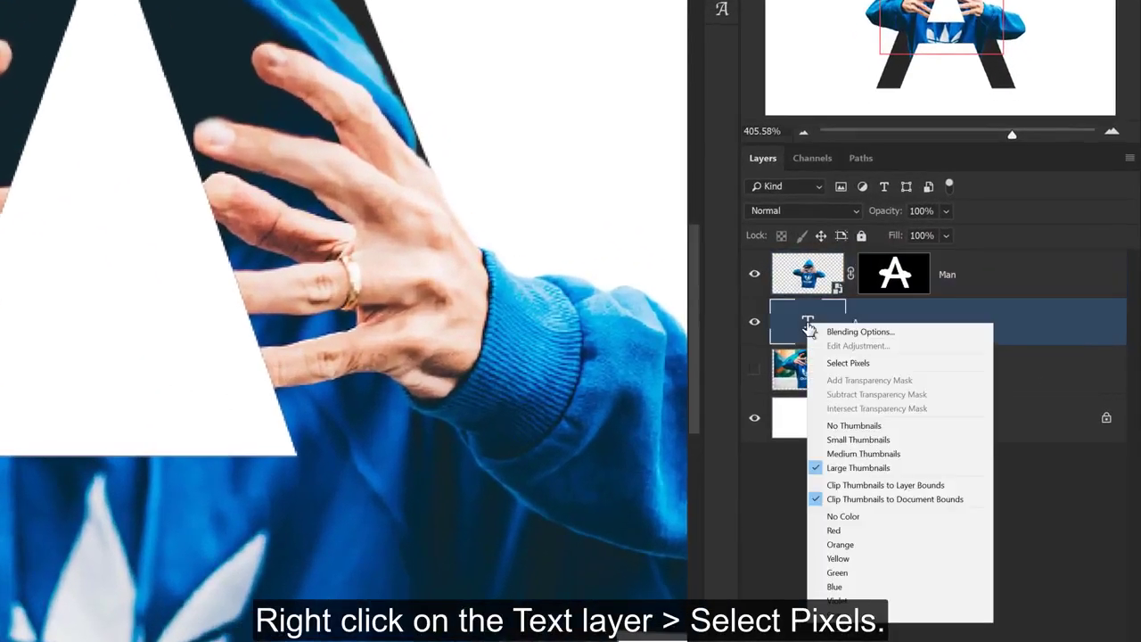
left_click(834, 364)
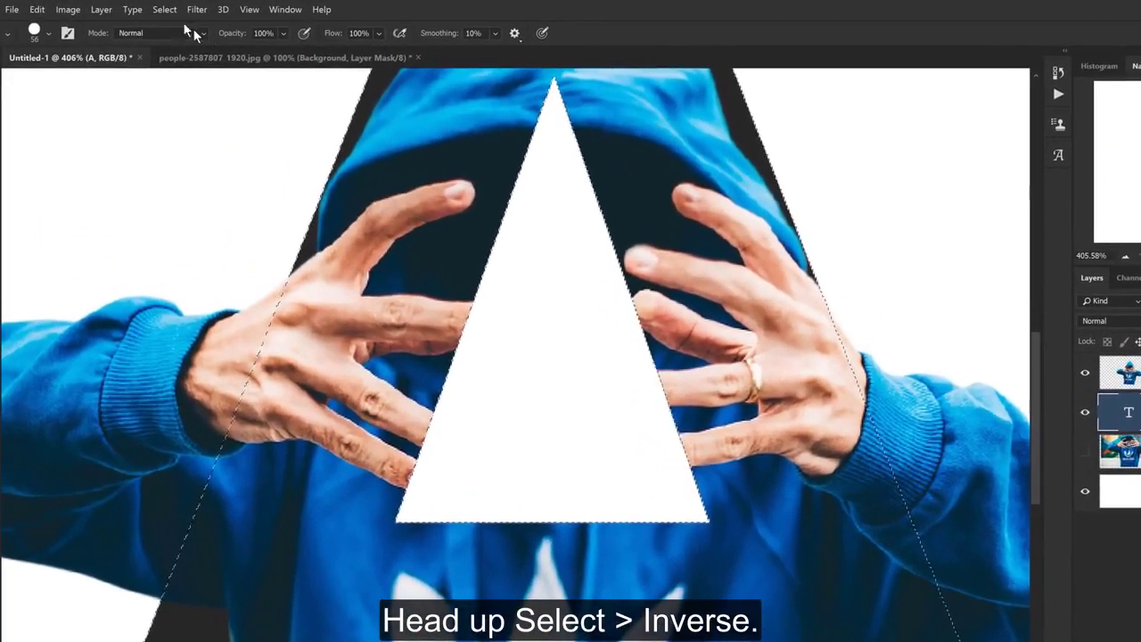
left_click(164, 10)
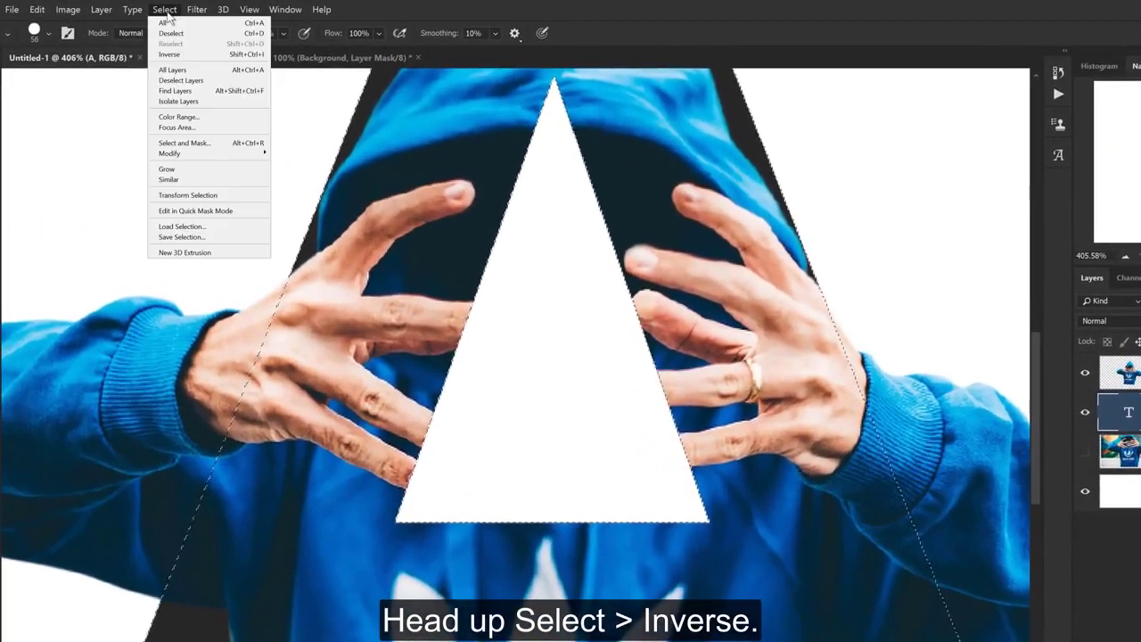
left_click(266, 54)
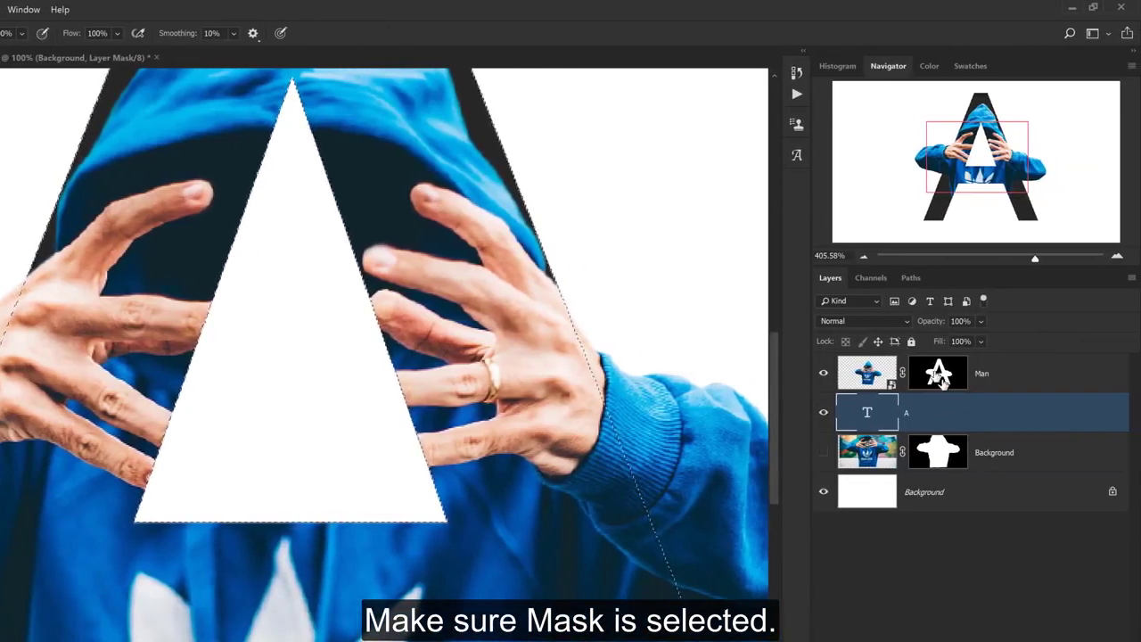
left_click(945, 375)
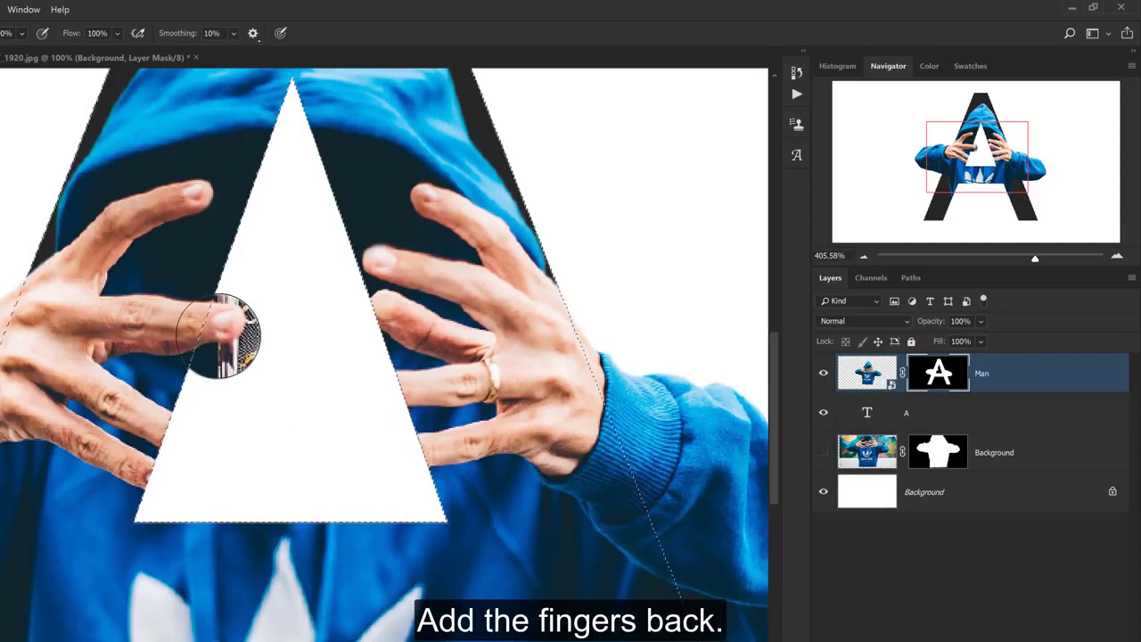
mouse_move(176, 412)
left_mouse_down()
mouse_move(179, 471)
mouse_move(192, 486)
left_mouse_up()
mouse_move(388, 420)
left_mouse_down()
mouse_move(433, 395)
mouse_move(419, 464)
mouse_move(414, 395)
mouse_move(369, 357)
mouse_move(352, 374)
mouse_move(383, 287)
left_mouse_up()
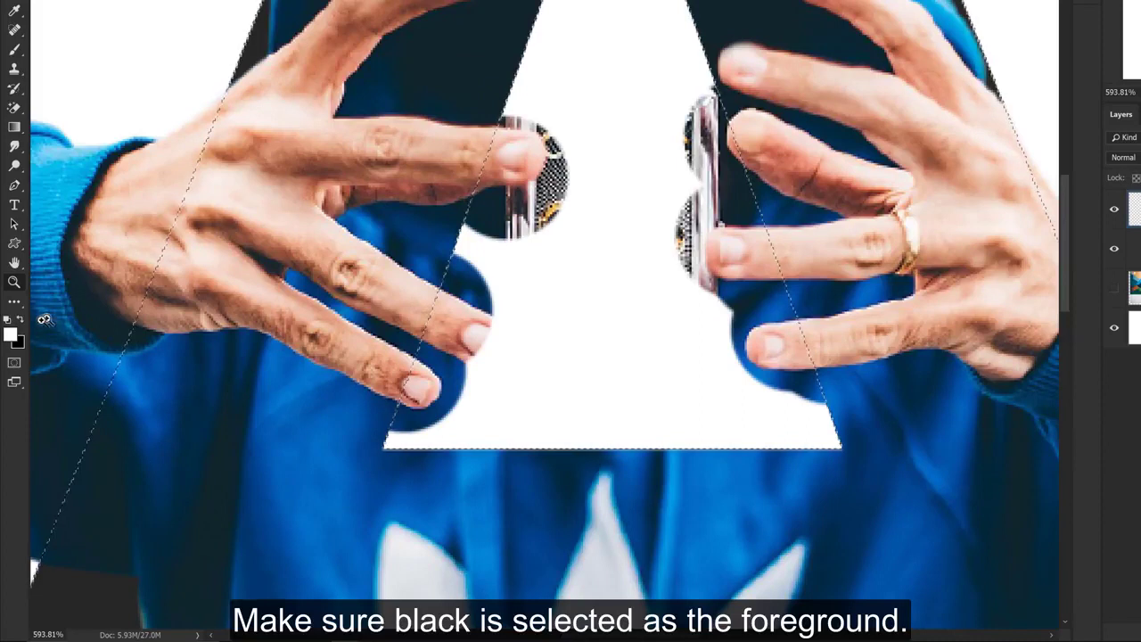
Mask out the old cards and hoodie around the fingertips inside the letter's opening with a small black brush of about 6 px, and deselect
key("x")
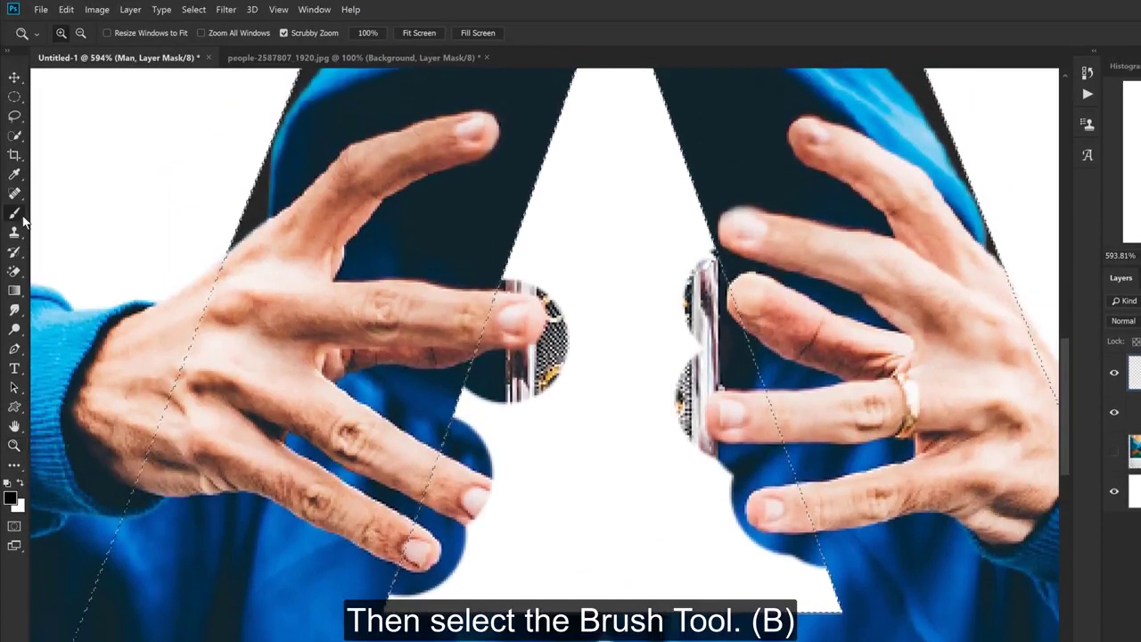
left_click(18, 216)
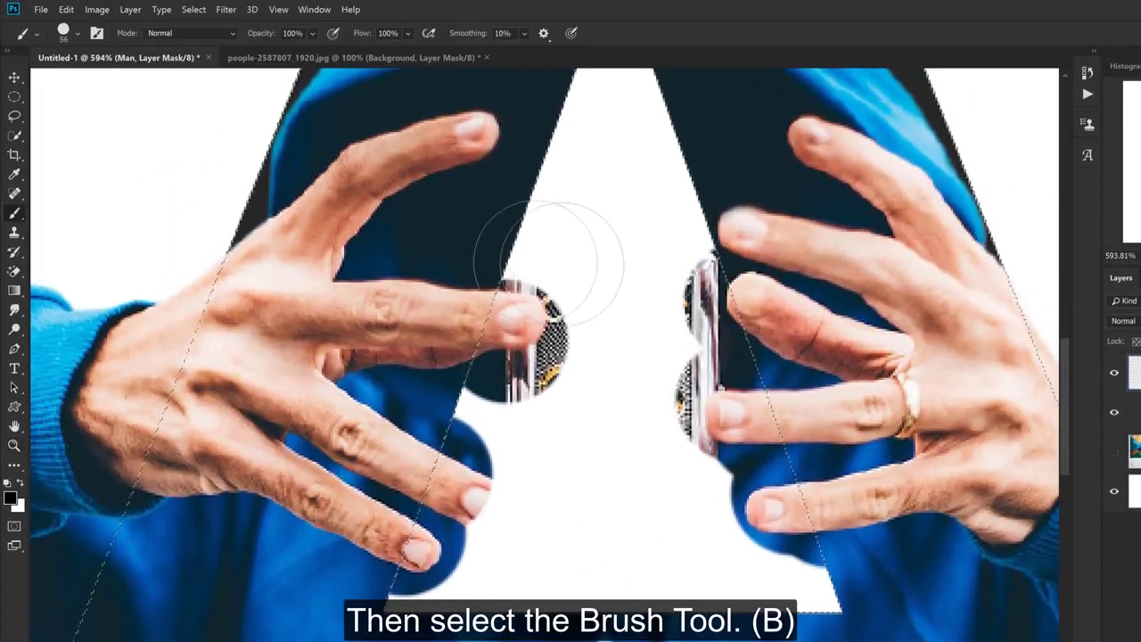
left_click_drag(558, 298, 562, 364)
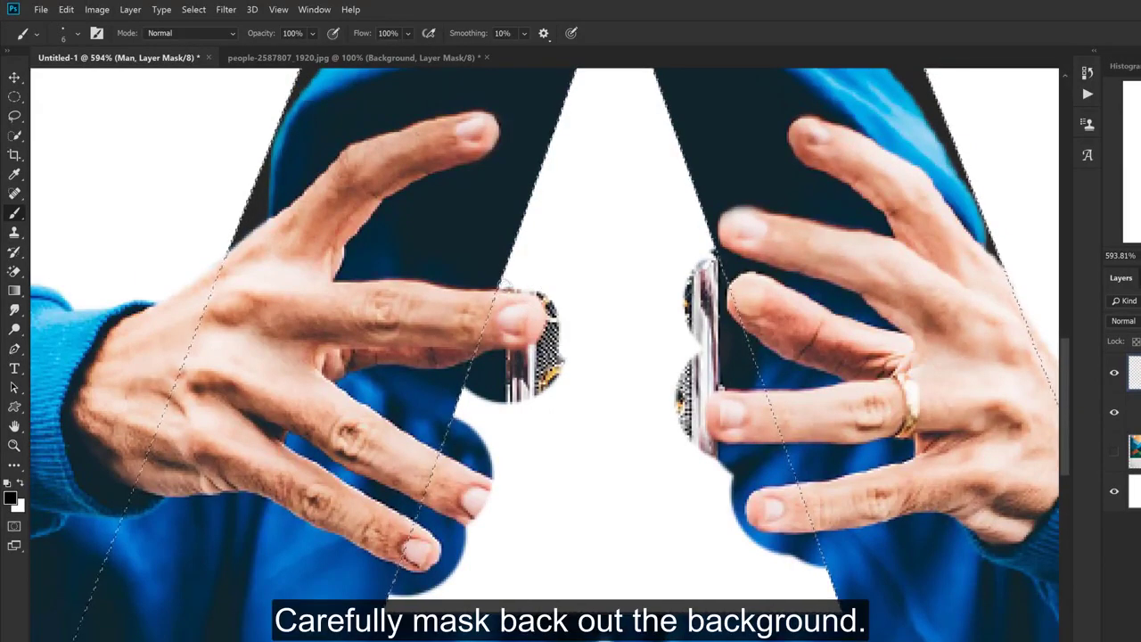
mouse_move(541, 294)
left_mouse_down()
mouse_move(514, 283)
mouse_move(549, 305)
mouse_move(556, 390)
mouse_move(536, 354)
mouse_move(507, 401)
mouse_move(557, 349)
mouse_move(551, 405)
mouse_move(479, 365)
mouse_move(554, 320)
left_mouse_up()
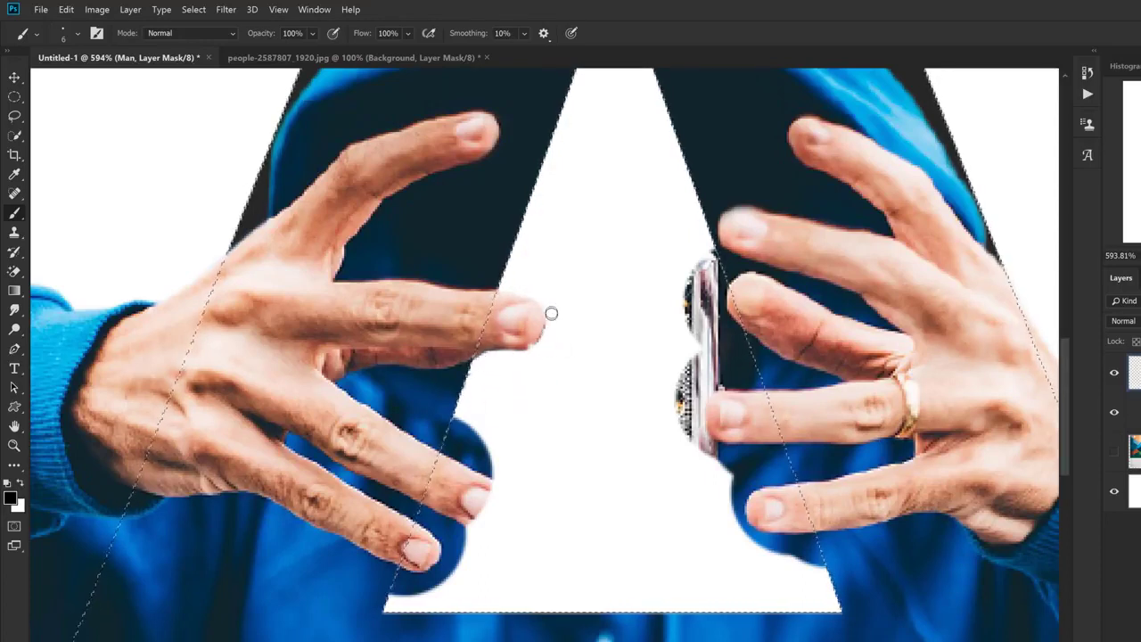
mouse_move(419, 428)
left_mouse_down()
mouse_move(472, 511)
mouse_move(452, 423)
mouse_move(448, 446)
mouse_move(503, 483)
mouse_move(473, 430)
left_mouse_up()
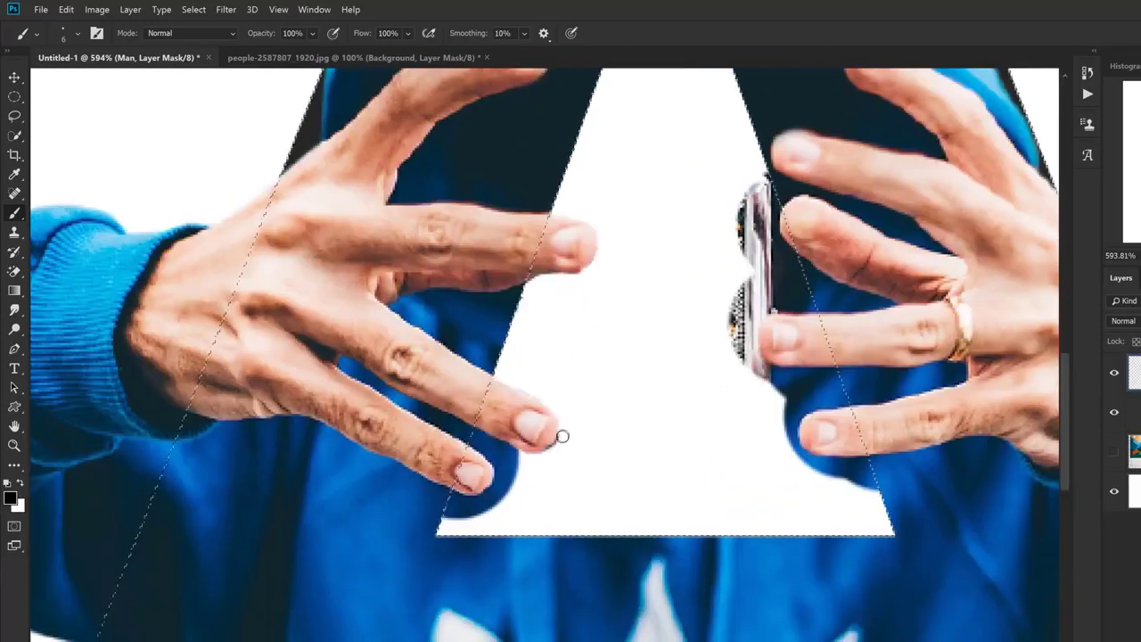
mouse_move(561, 436)
left_mouse_down()
mouse_move(514, 467)
mouse_move(524, 461)
mouse_move(484, 441)
mouse_move(534, 462)
mouse_move(476, 443)
mouse_move(445, 513)
mouse_move(499, 472)
mouse_move(453, 499)
mouse_move(497, 491)
left_mouse_up()
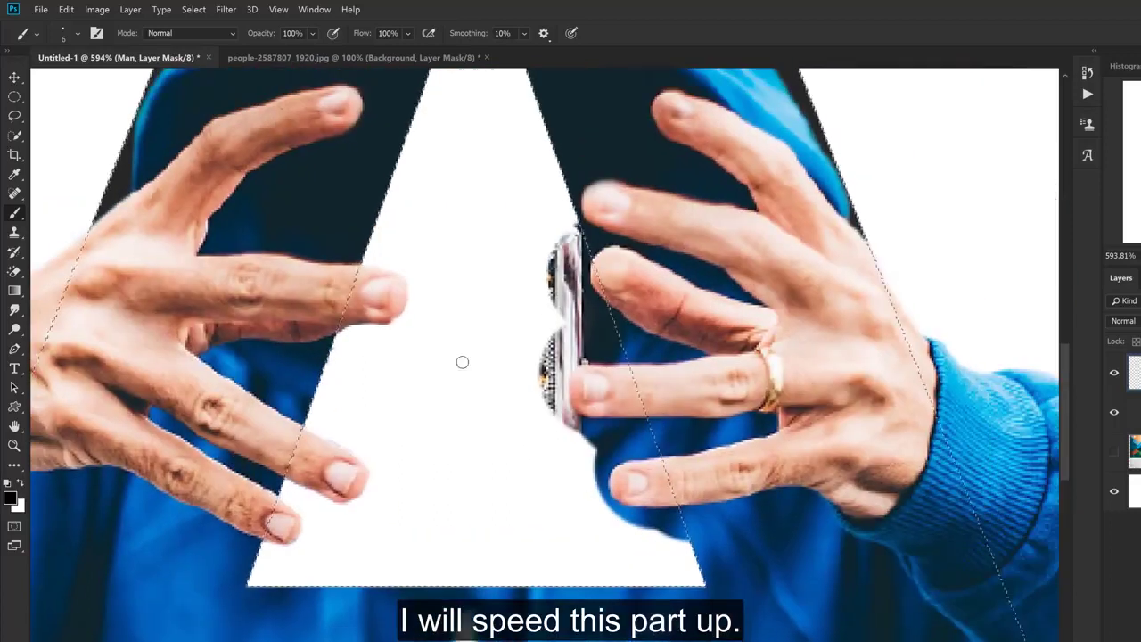
mouse_move(571, 214)
left_mouse_down()
mouse_move(599, 306)
mouse_move(517, 357)
mouse_move(560, 297)
mouse_move(558, 257)
mouse_move(568, 261)
mouse_move(545, 373)
mouse_move(647, 433)
mouse_move(531, 407)
mouse_move(556, 357)
mouse_move(565, 411)
mouse_move(628, 427)
mouse_move(612, 361)
mouse_move(643, 447)
mouse_move(616, 457)
mouse_move(610, 502)
mouse_move(652, 451)
mouse_move(606, 463)
mouse_move(655, 532)
left_mouse_up()
left_click(595, 480)
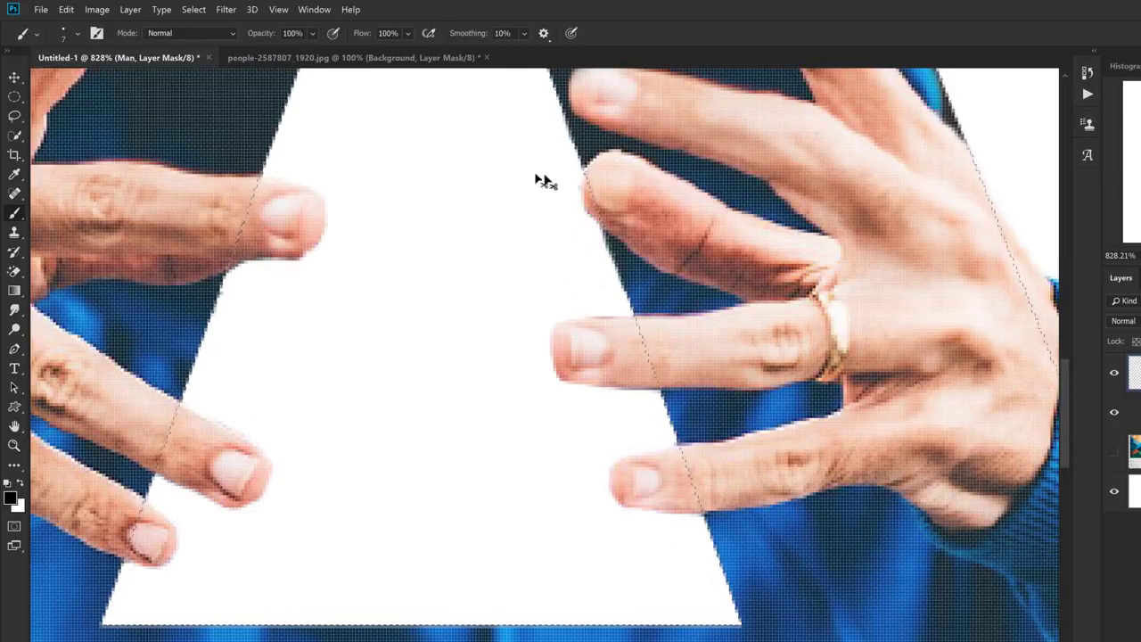
scroll(382, 218, "down", 8)
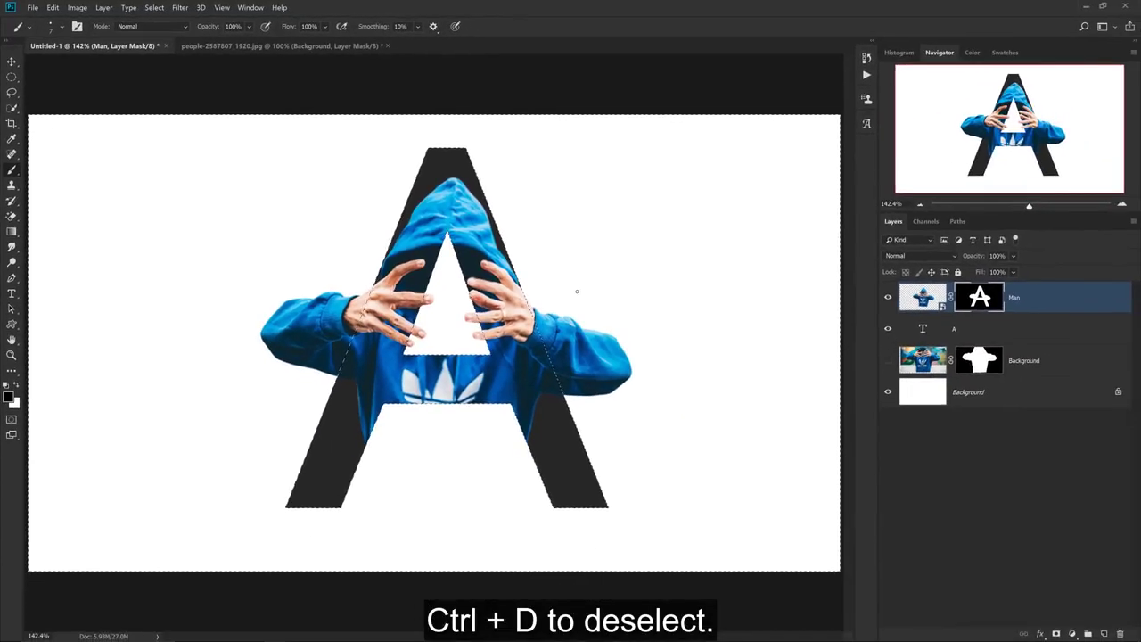
key("ctrl+d")
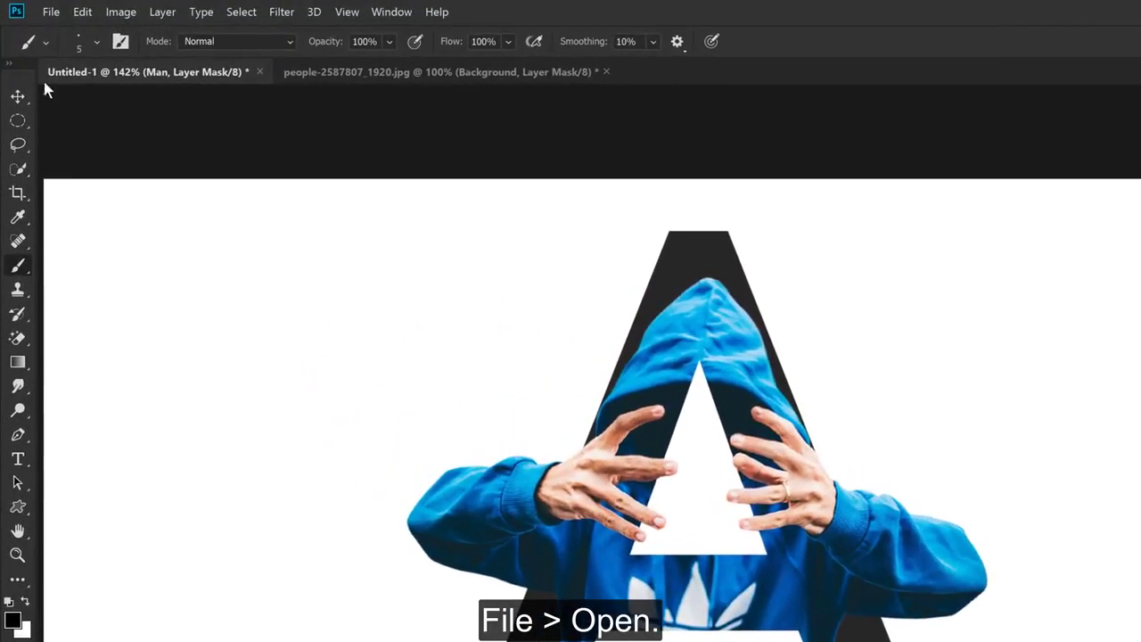
Open the image "Ace Png Playing Card" from the Letter portrait folder
left_click(52, 14)
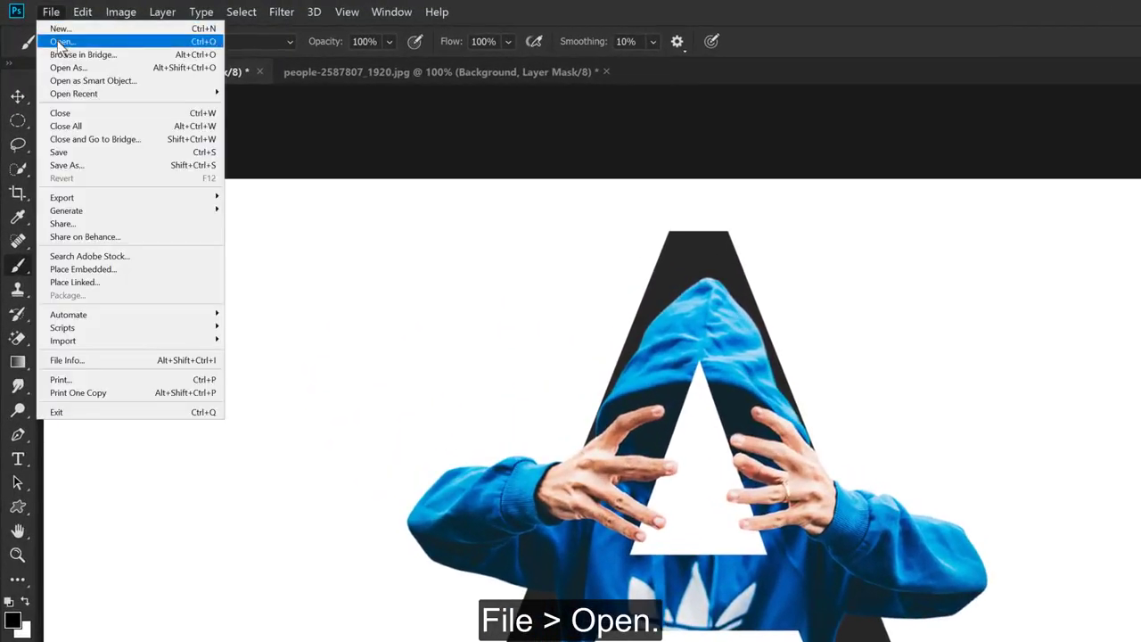
left_click(76, 43)
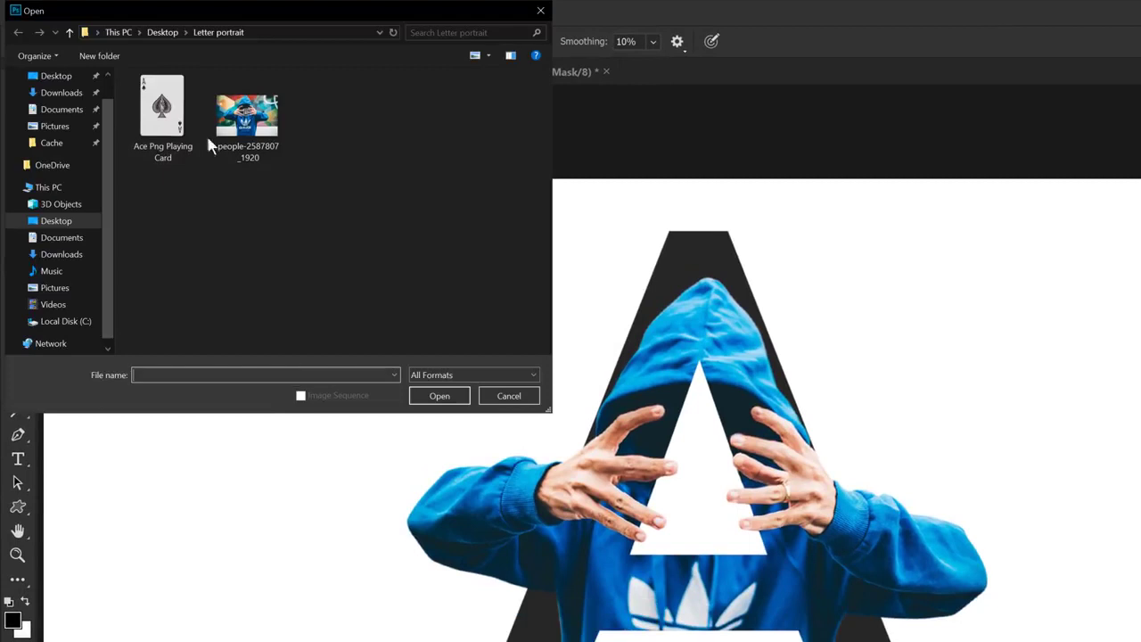
left_click(178, 113)
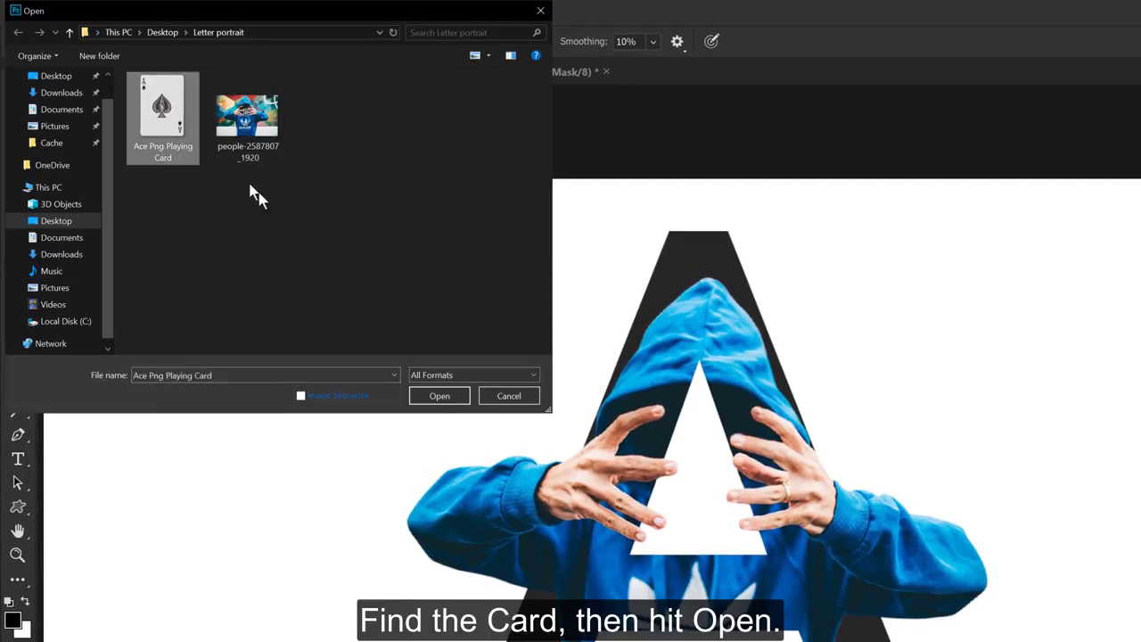
left_click(457, 406)
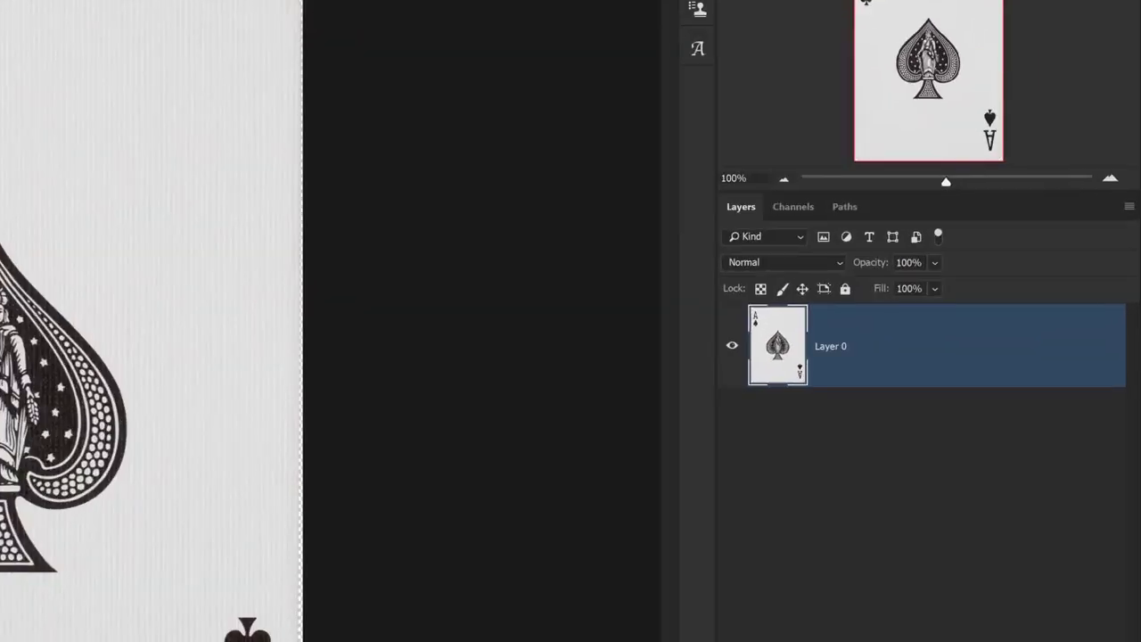
Convert the playing card's layer to a smart object and rename it "Card"
right_click(888, 355)
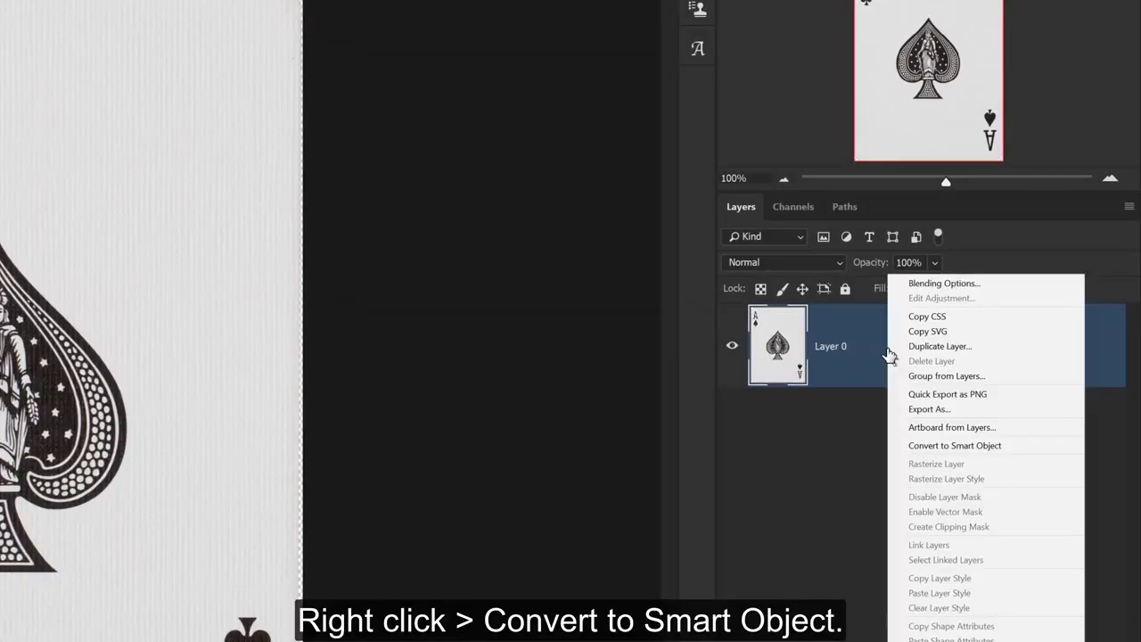
left_click(912, 444)
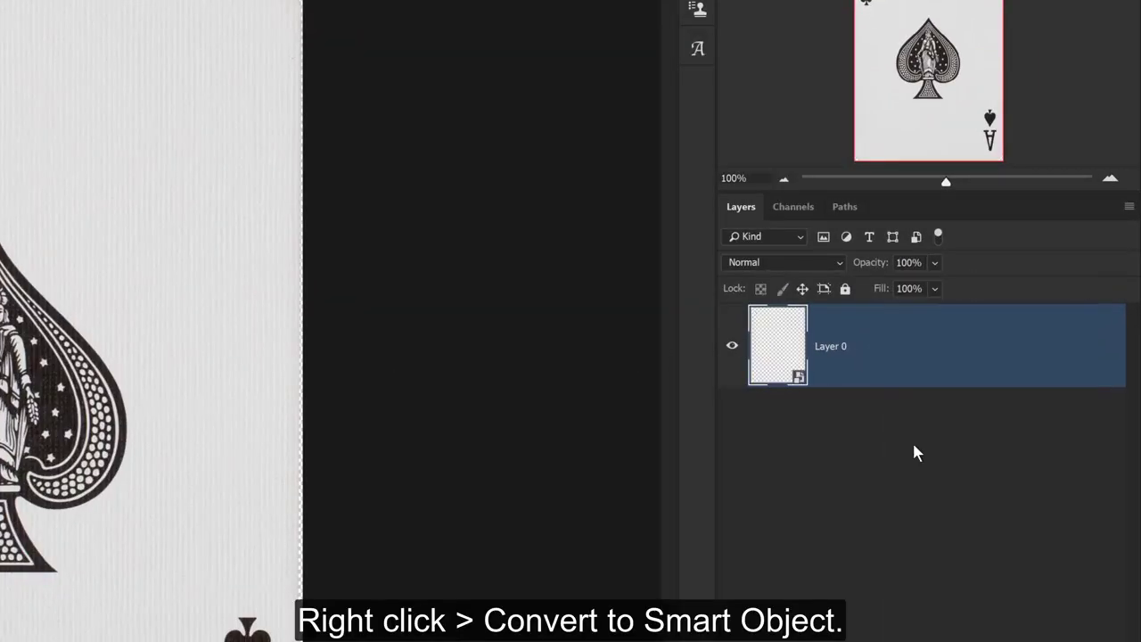
double_click(833, 352)
type("Card")
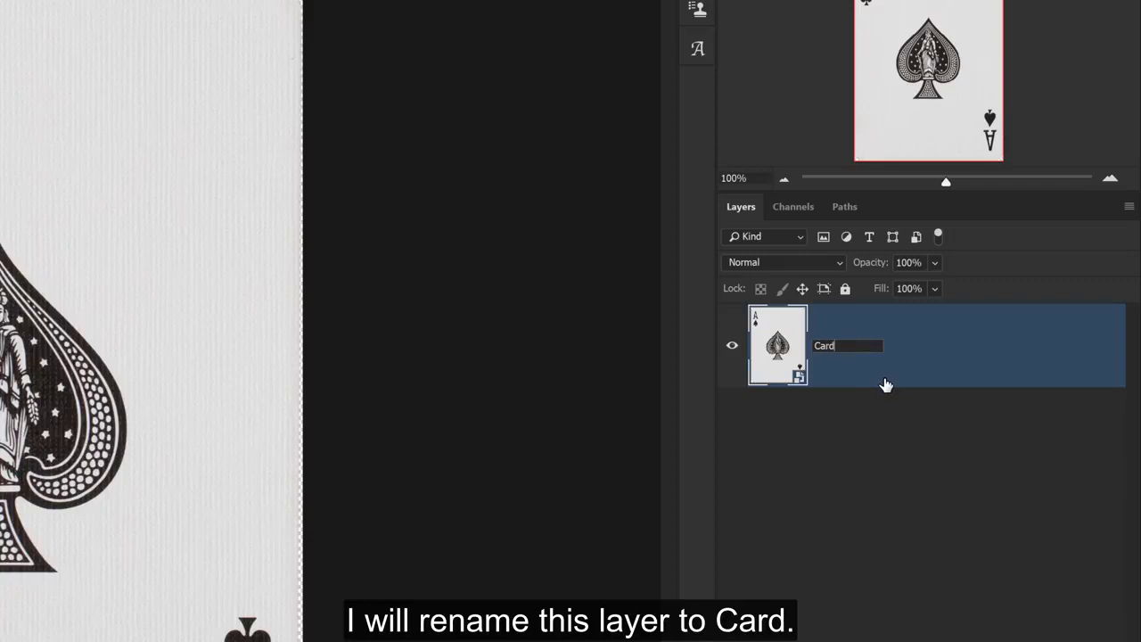
key("Return")
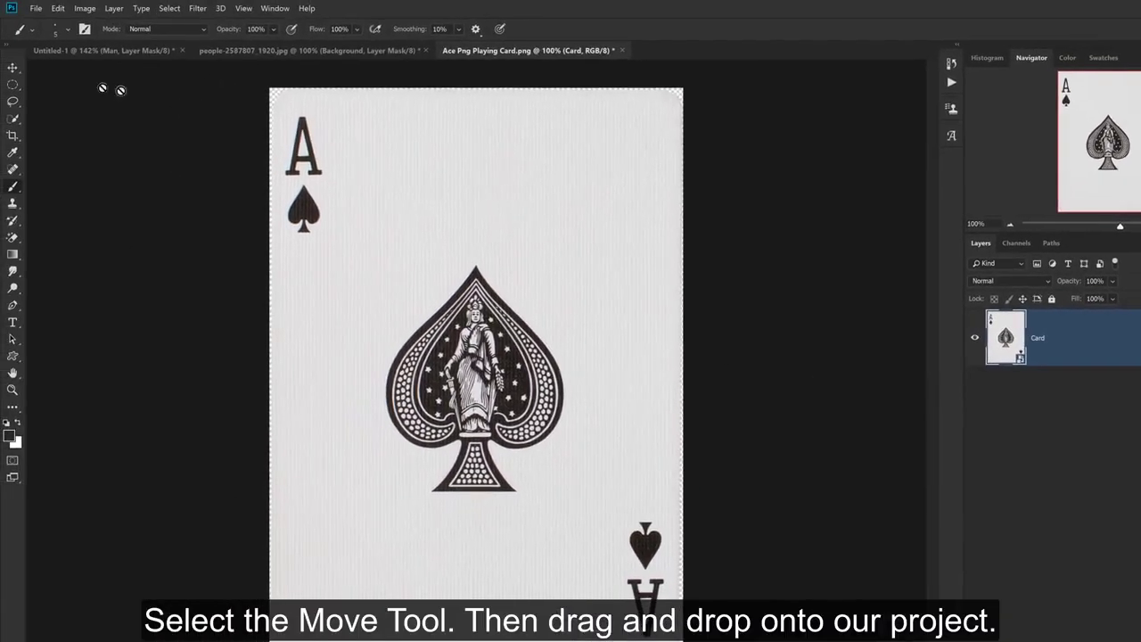
Bring the Card layer into the Untitled-1 letter document and place it directly below the Man layer
left_click(13, 70)
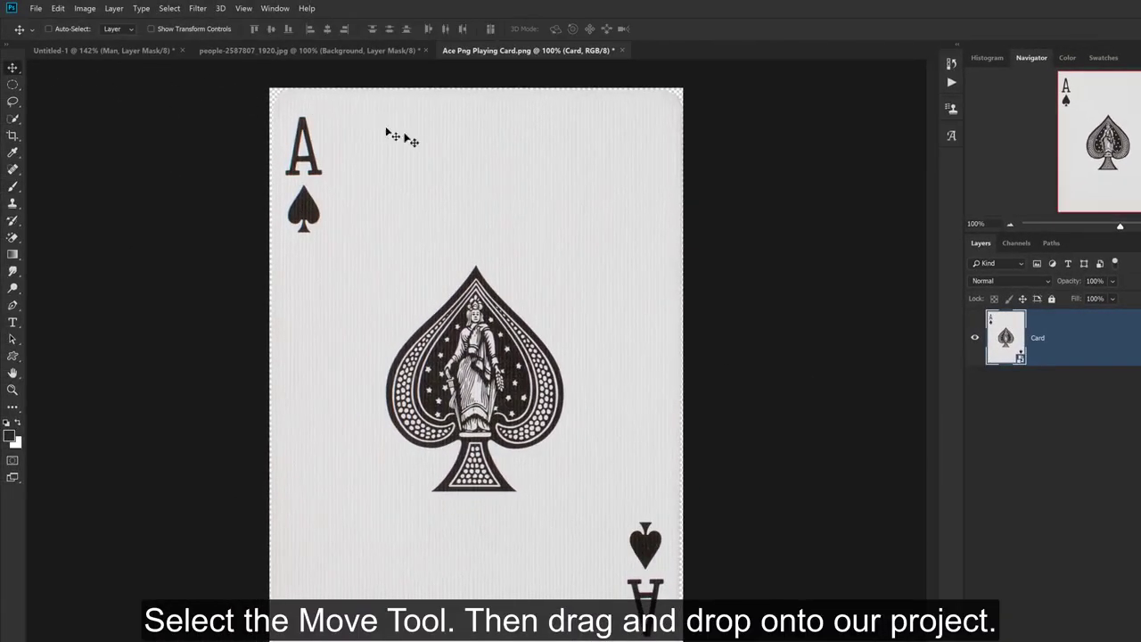
left_click_drag(423, 148, 343, 118)
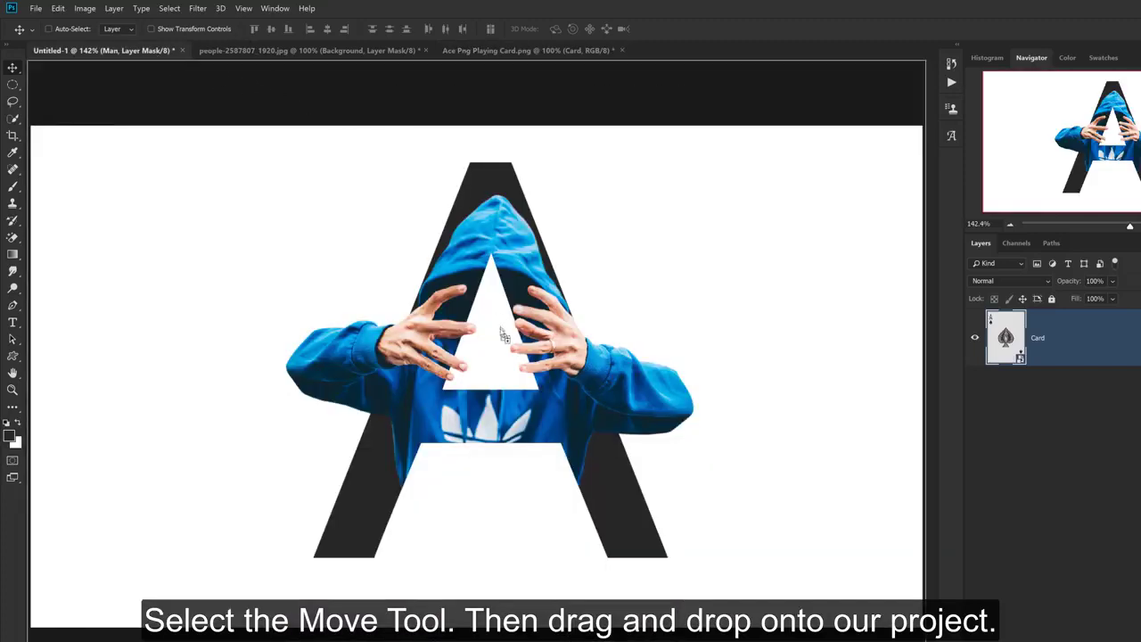
left_click_drag(502, 337, 502, 335)
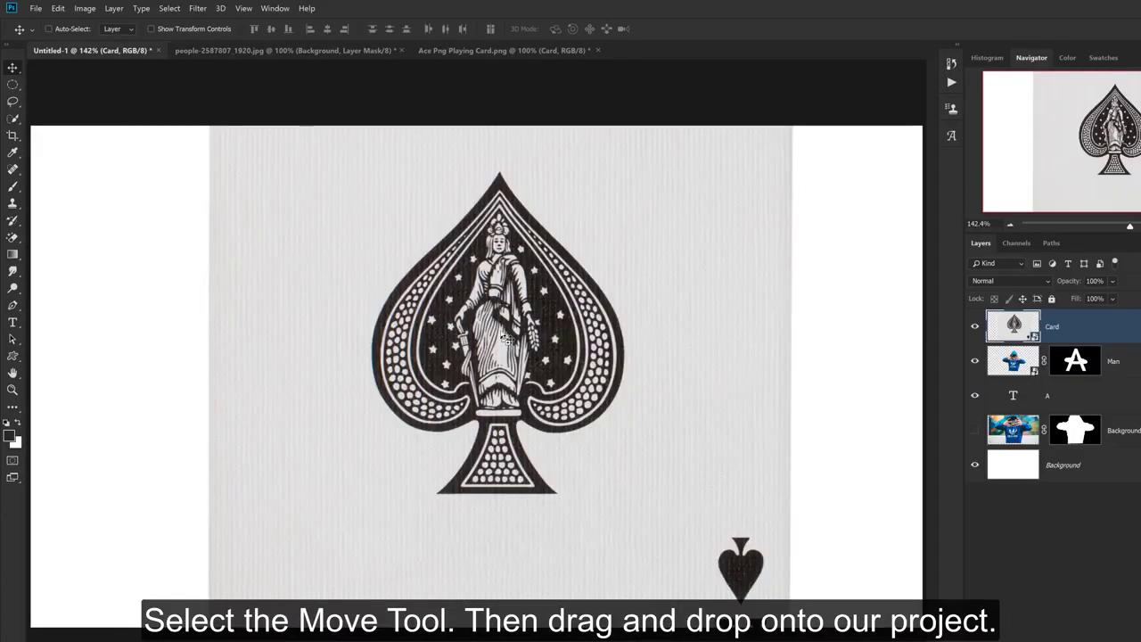
left_click_drag(1081, 335, 1089, 375)
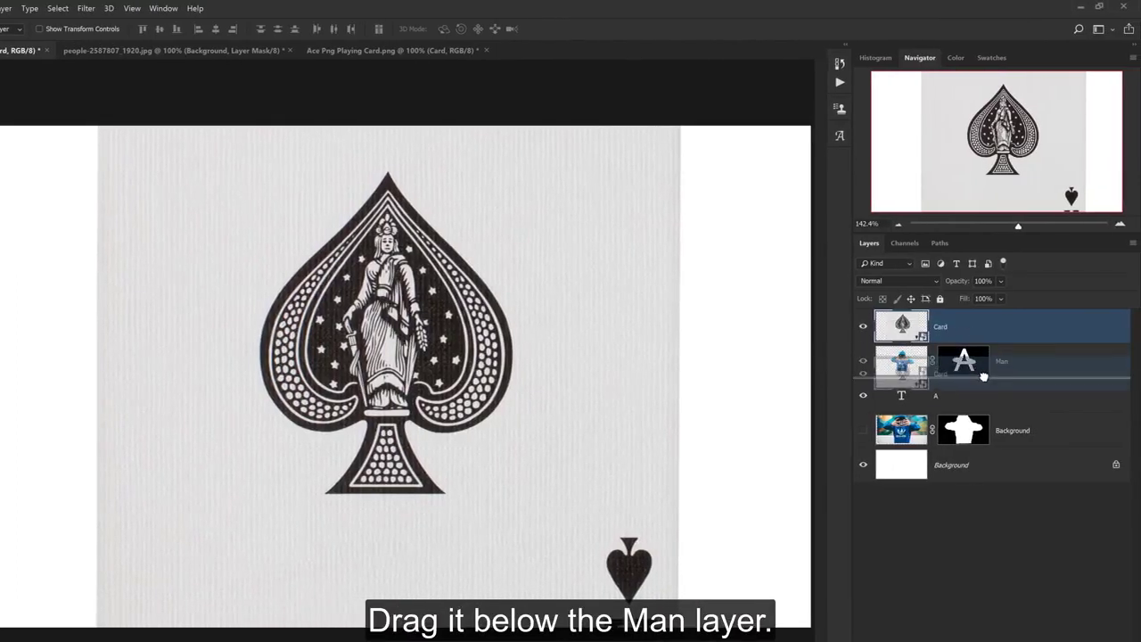
left_click_drag(983, 375, 984, 379)
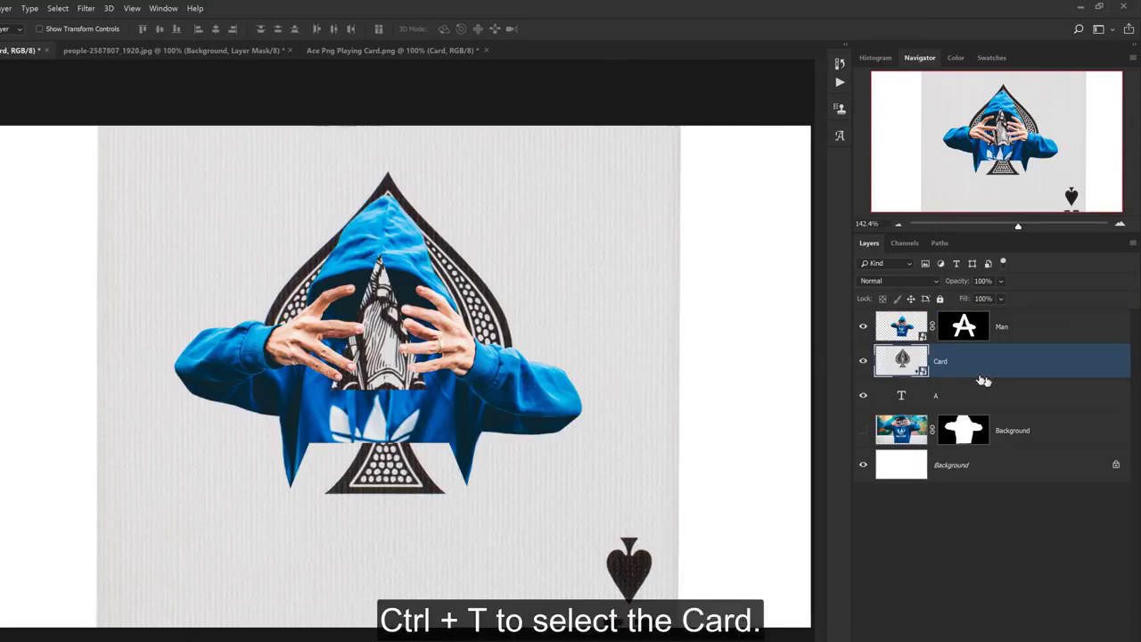
Shrink the playing card to about 3.5%, rotate it about 18°, and place it between the hands inside the letter's opening
key("ctrl+t")
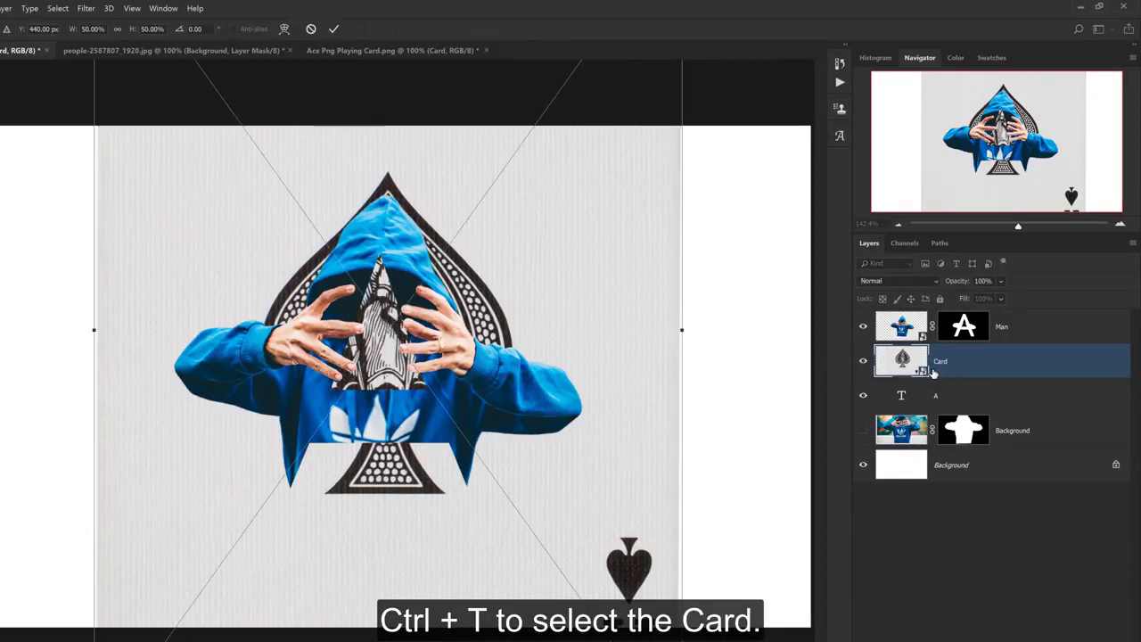
left_click_drag(648, 188, 678, 138)
left_click_drag(689, 92, 404, 325)
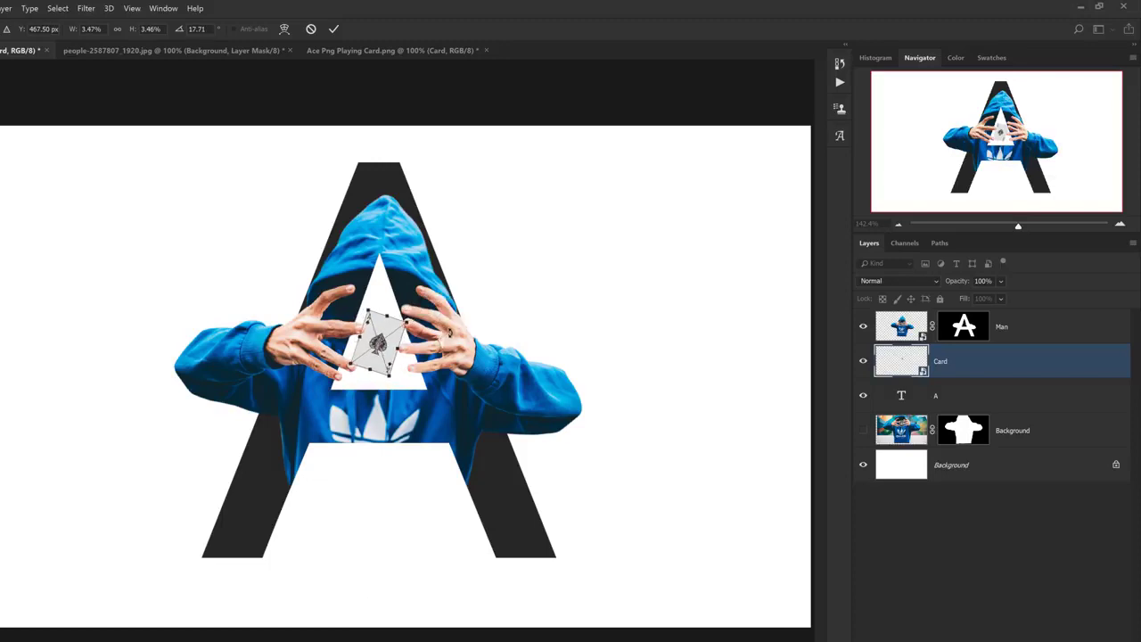
left_click(334, 29)
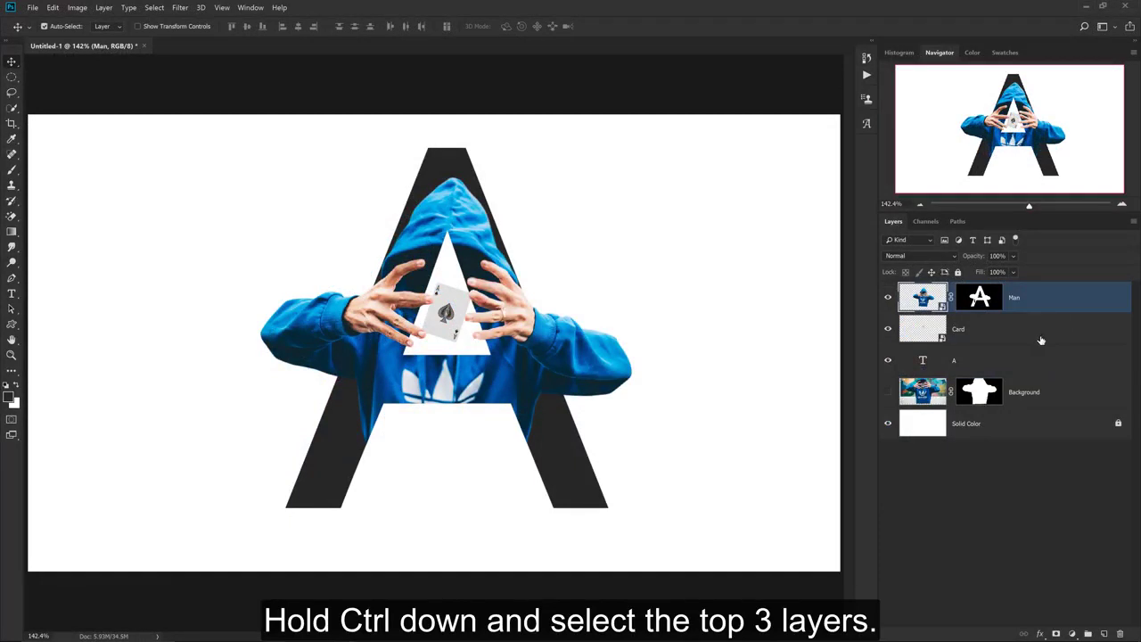
Group the Man, Card and A layers together
left_click(1040, 338, "ctrl")
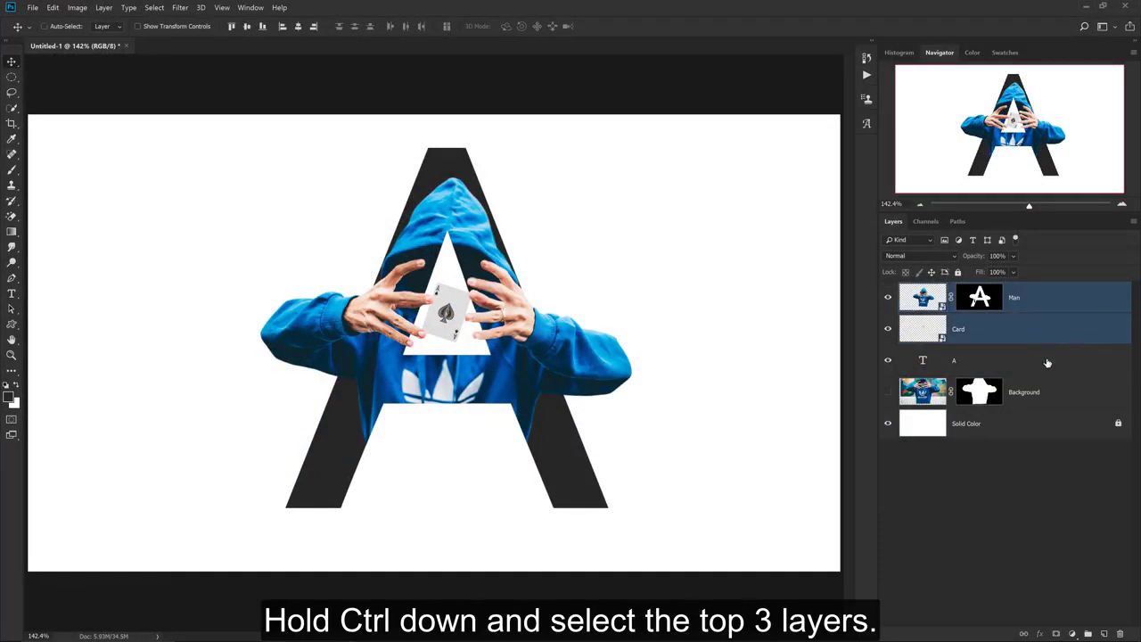
left_click(1048, 361, "ctrl")
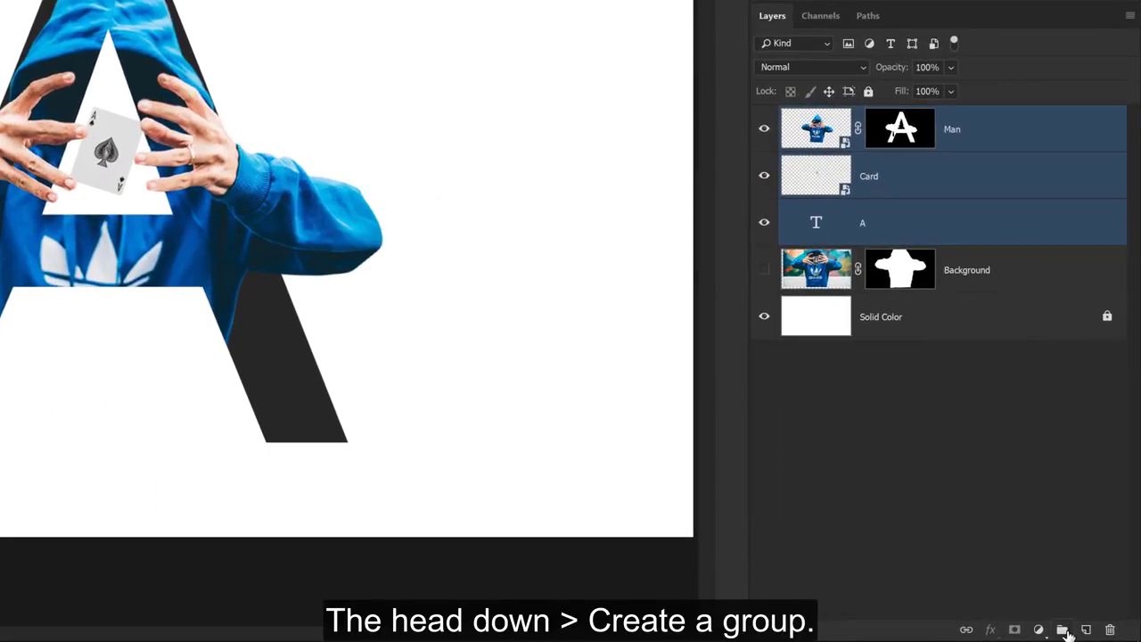
left_click(1063, 630)
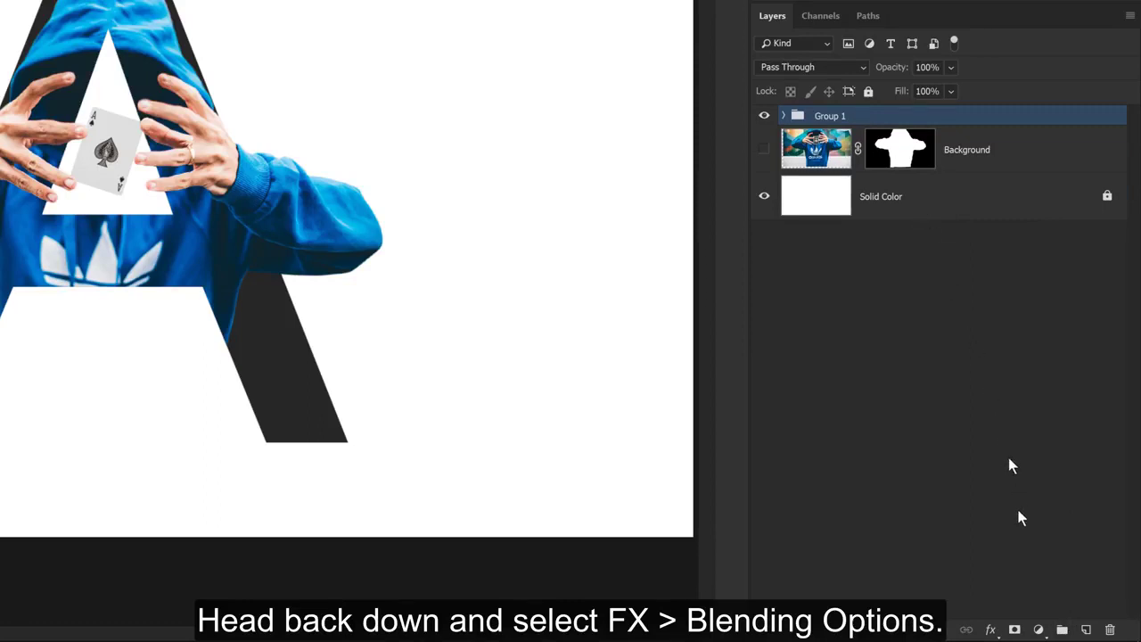
Add a drop shadow to the group with 40% opacity, 20 px size, an angle of 157° and a distance of 13 px
left_click(991, 628)
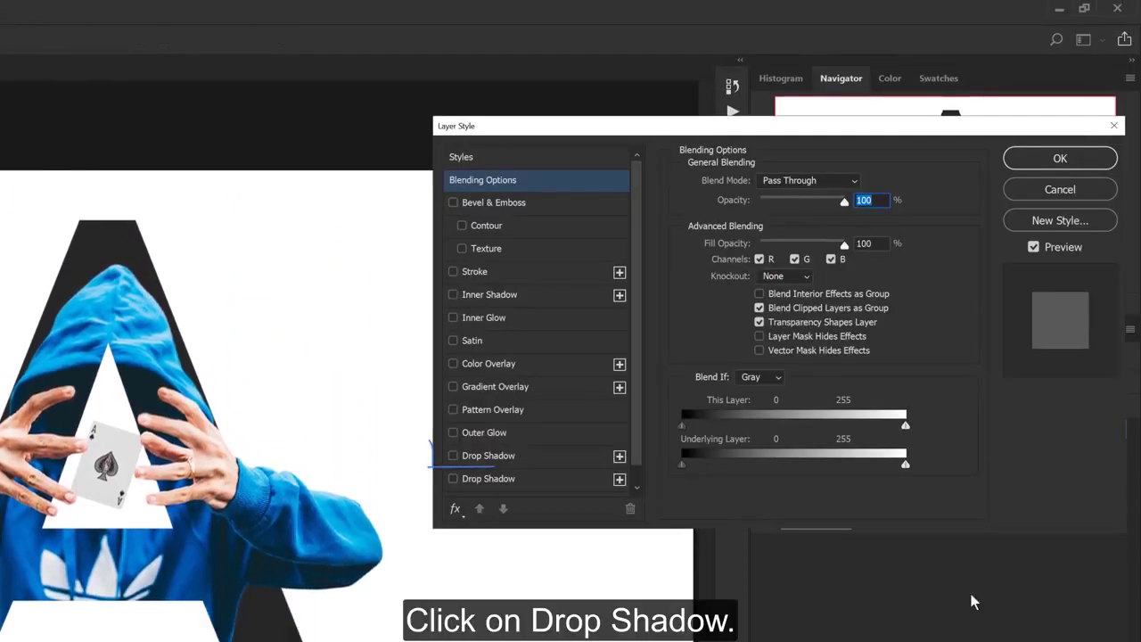
left_click(510, 455)
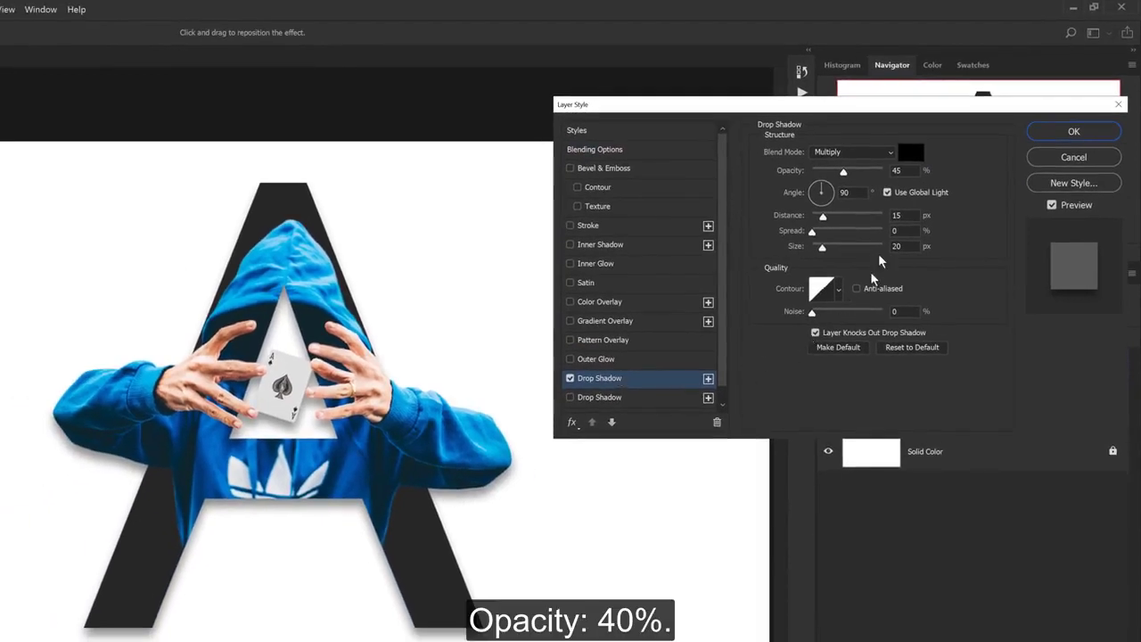
left_click(898, 170)
type("40")
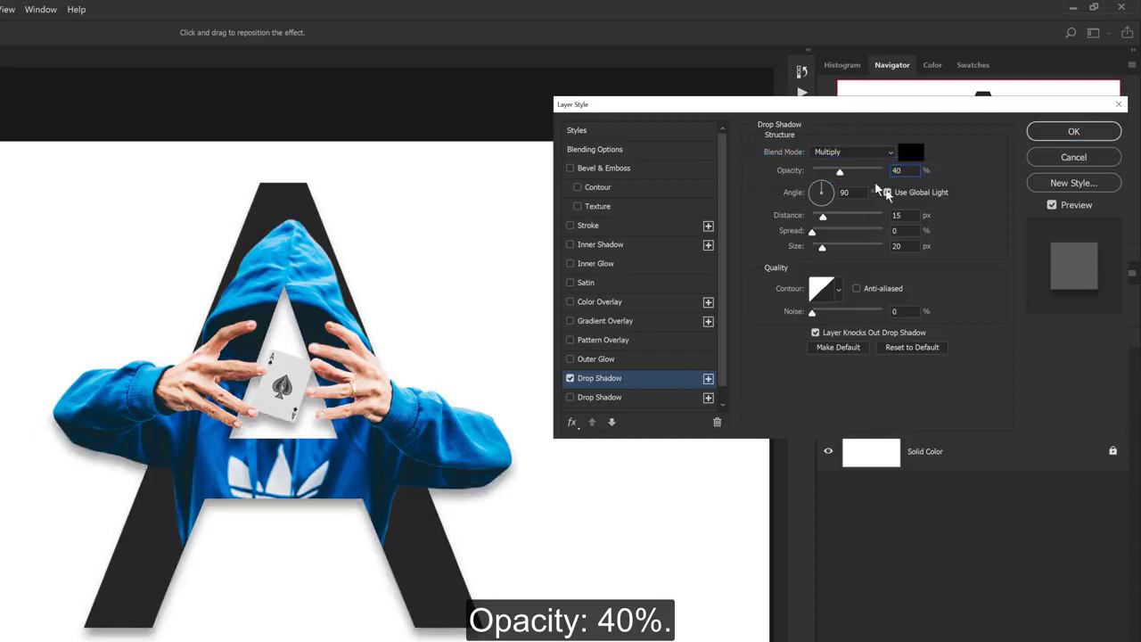
left_click(899, 246)
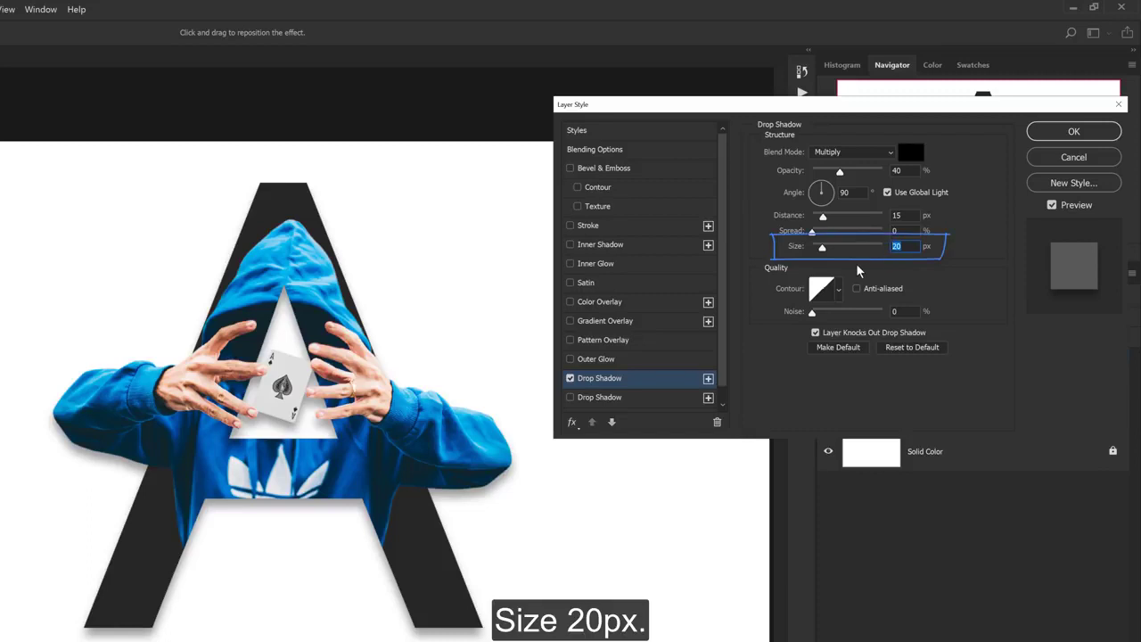
left_click_drag(376, 442, 380, 436)
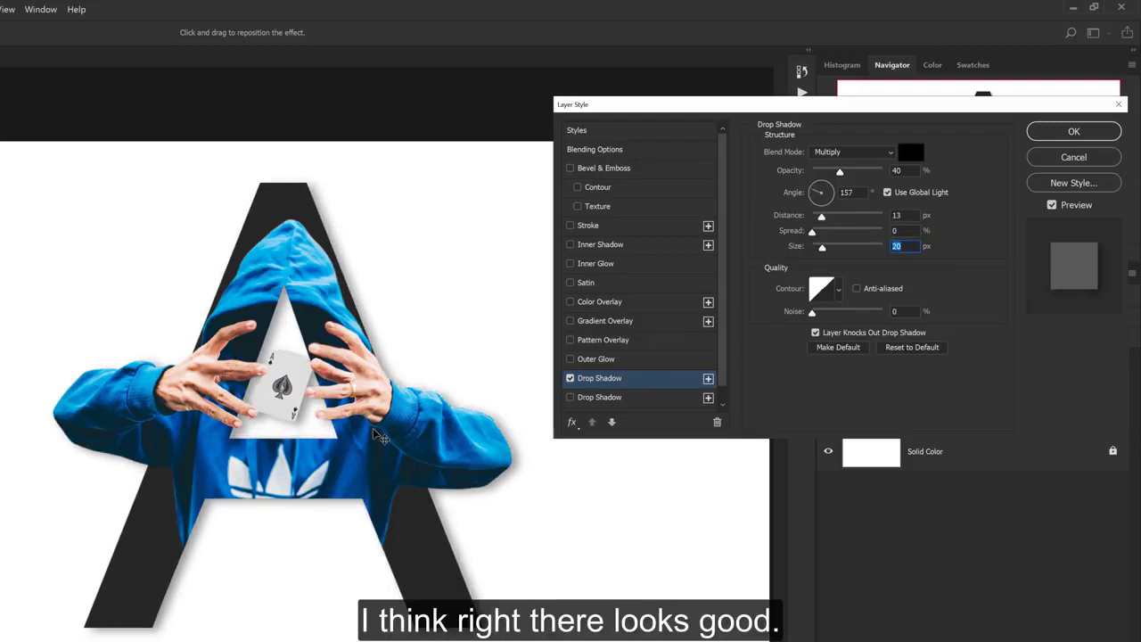
left_click(1037, 132)
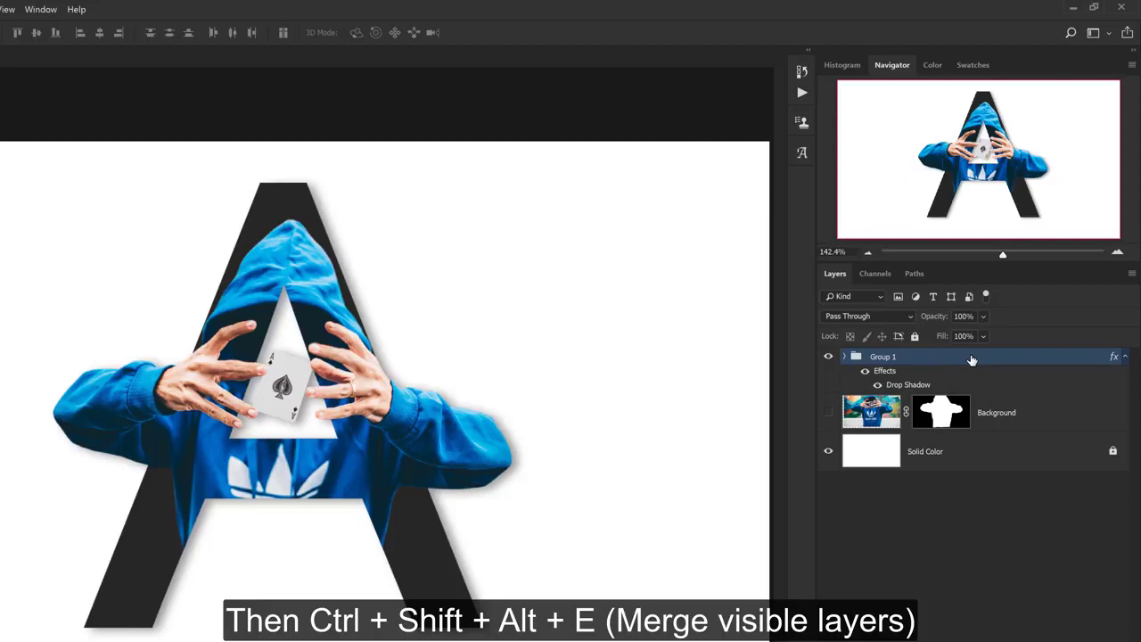
Stamp all visible layers into a new layer named "Camera Raw" and convert it to a smart object
key("ctrl+shift+alt+e")
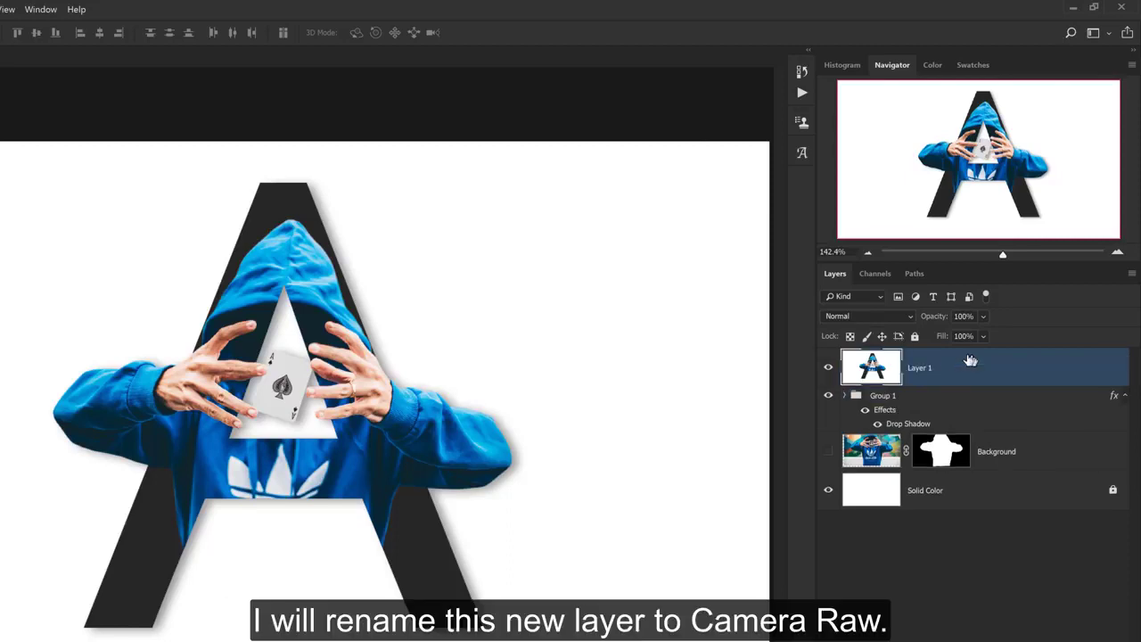
double_click(912, 368)
type("C")
key("Return")
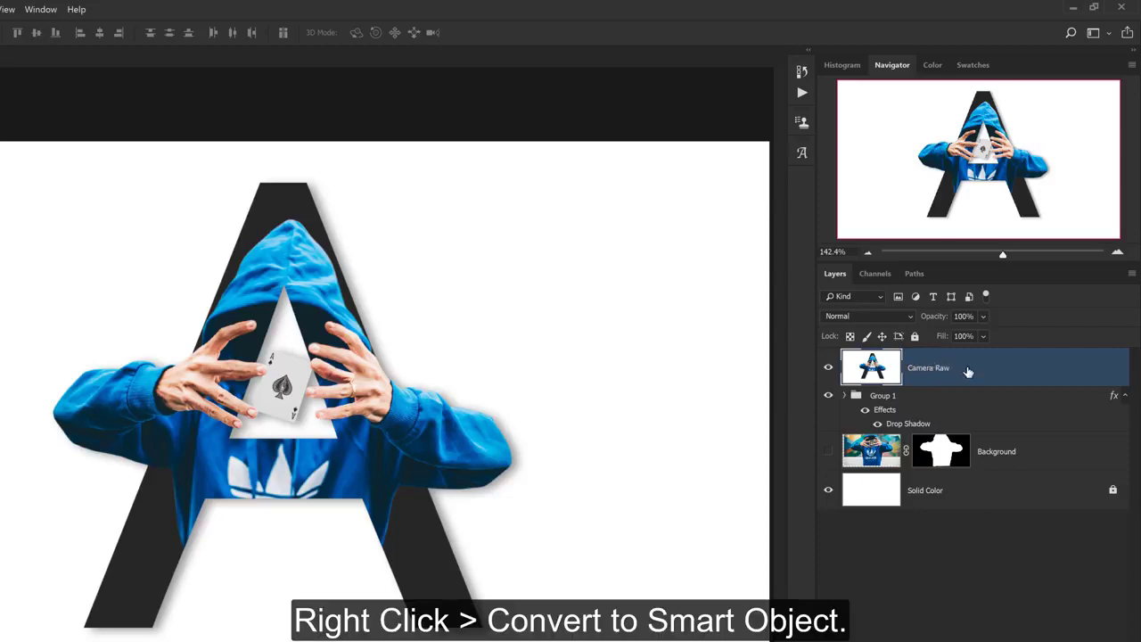
right_click(965, 370)
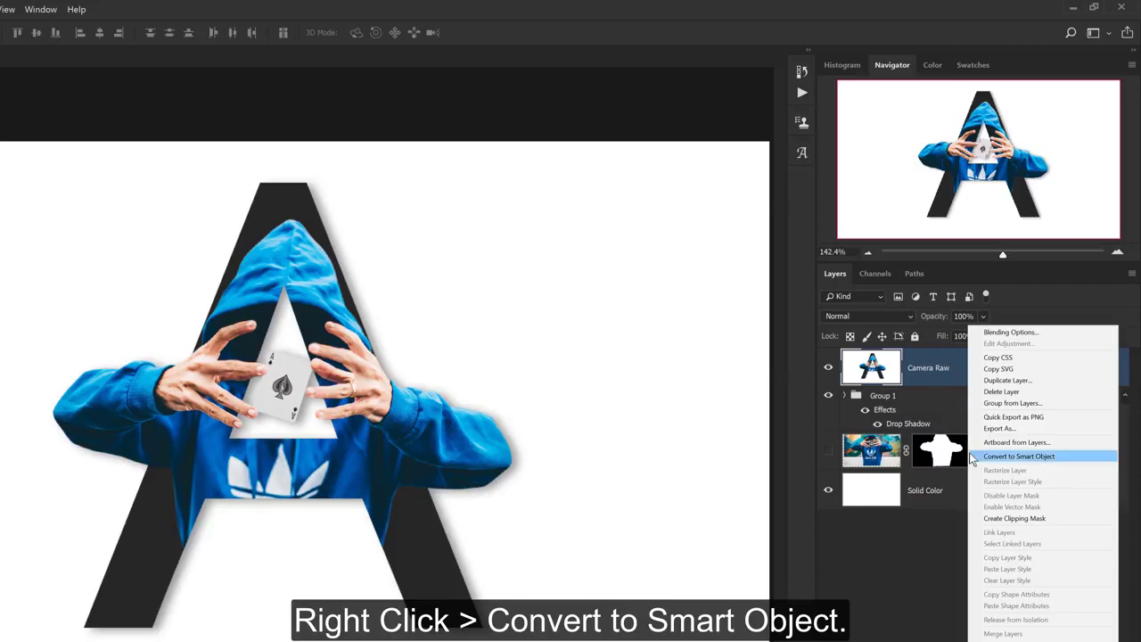
left_click(973, 457)
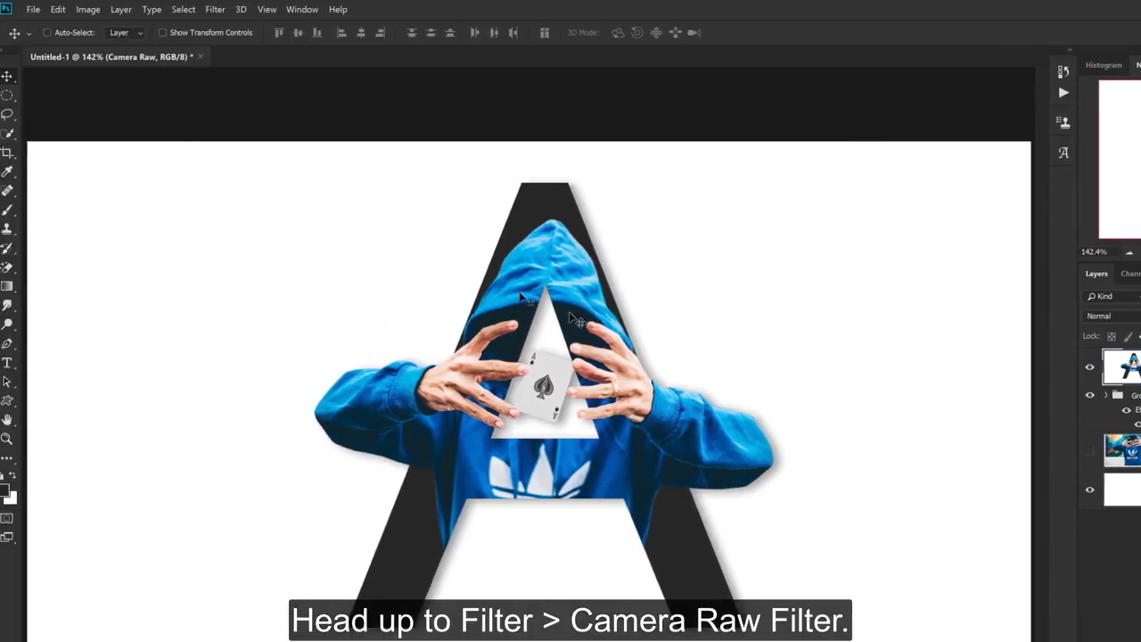
Start the Camera Raw Filter on the stamped layer and set the Post Crop Vignetting amount to -50
left_click(211, 11)
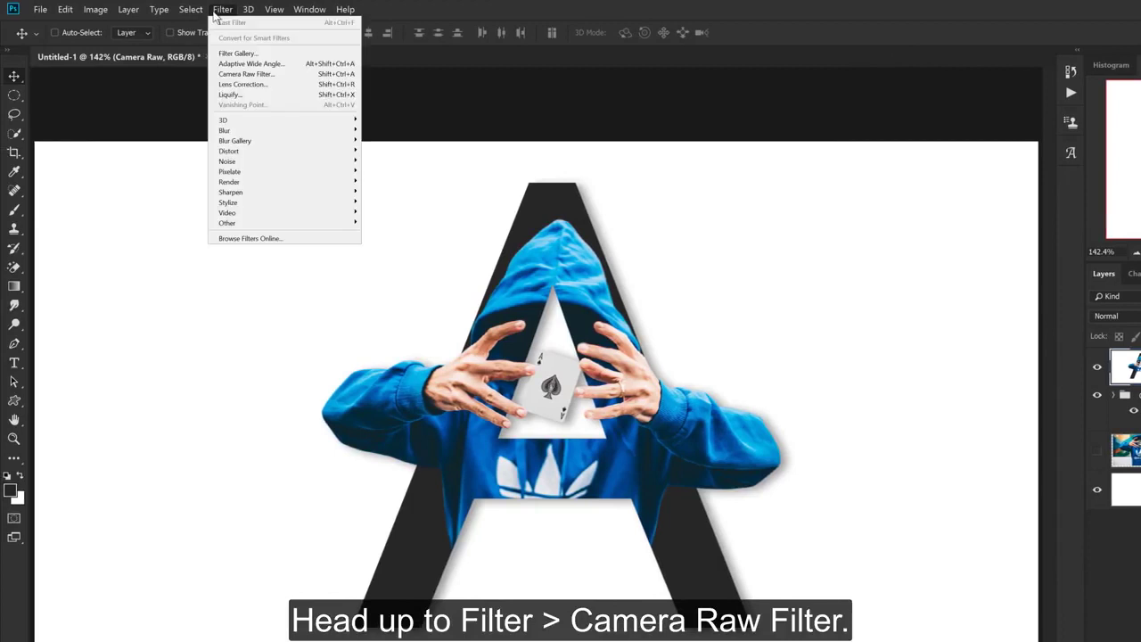
left_click(282, 75)
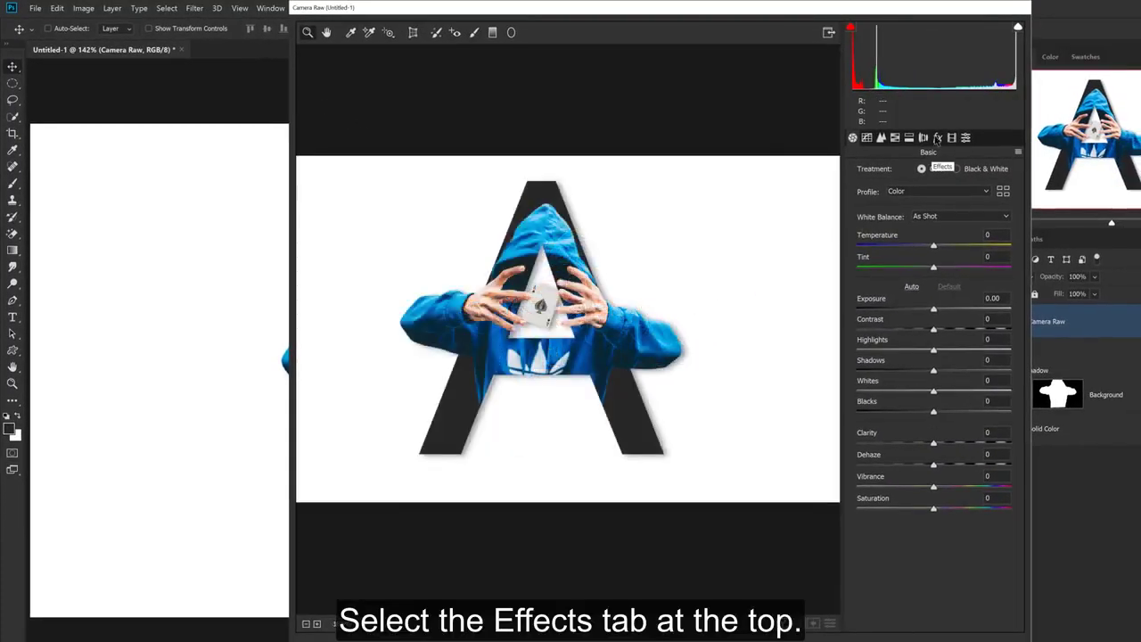
left_click(937, 138)
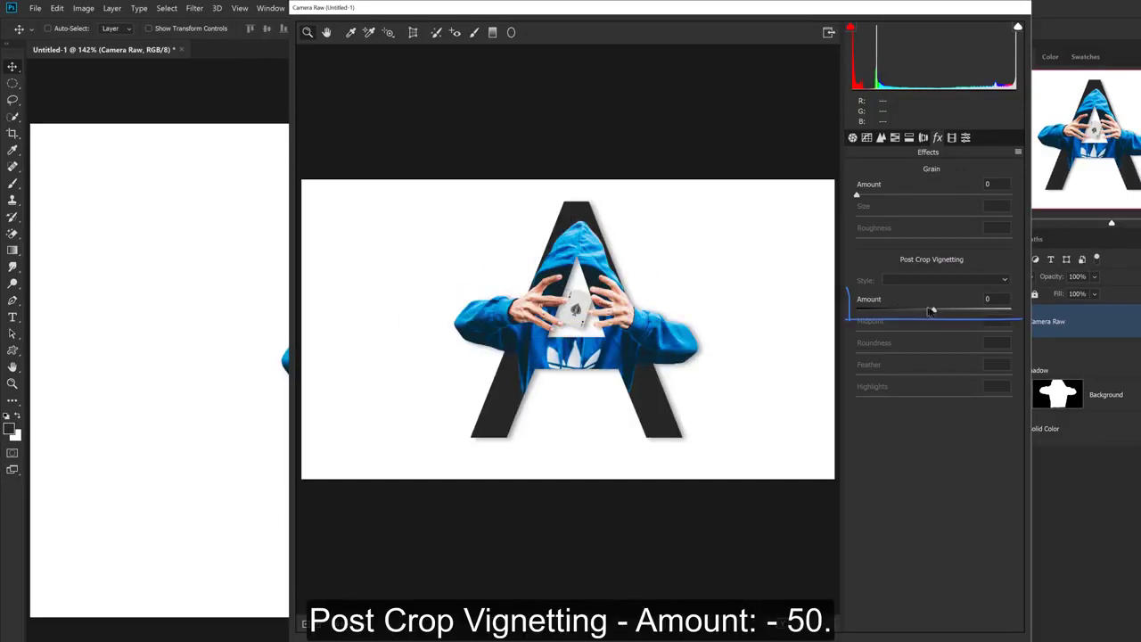
left_click_drag(930, 311, 897, 312)
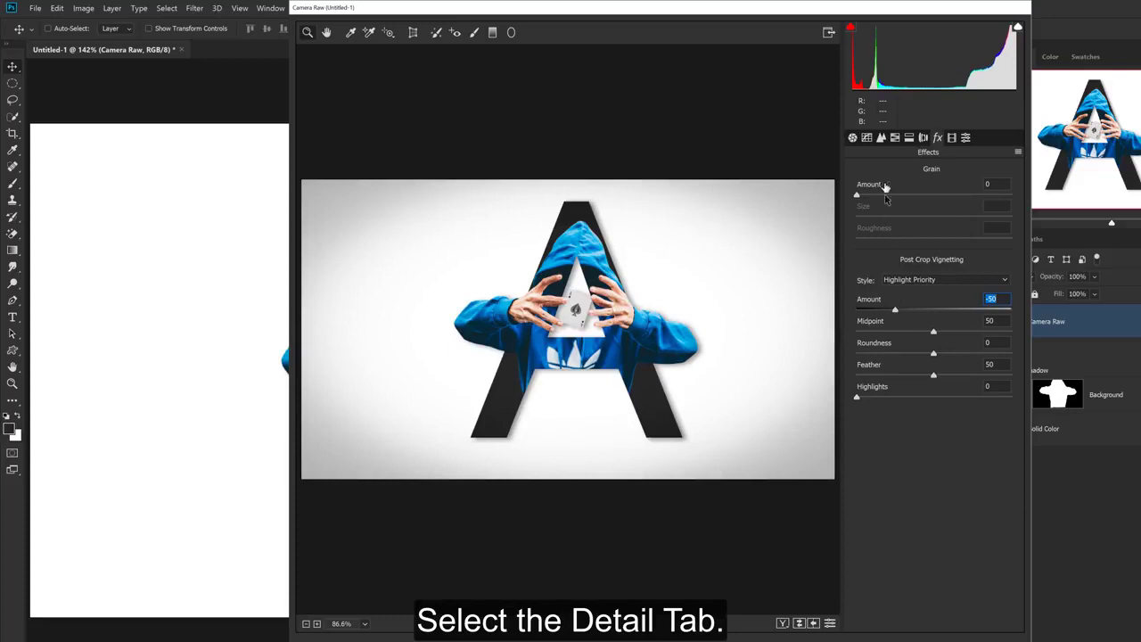
Set the noise reduction luminance to 25 and the sharpening amount to 10 in the Camera Raw details
left_click(881, 138)
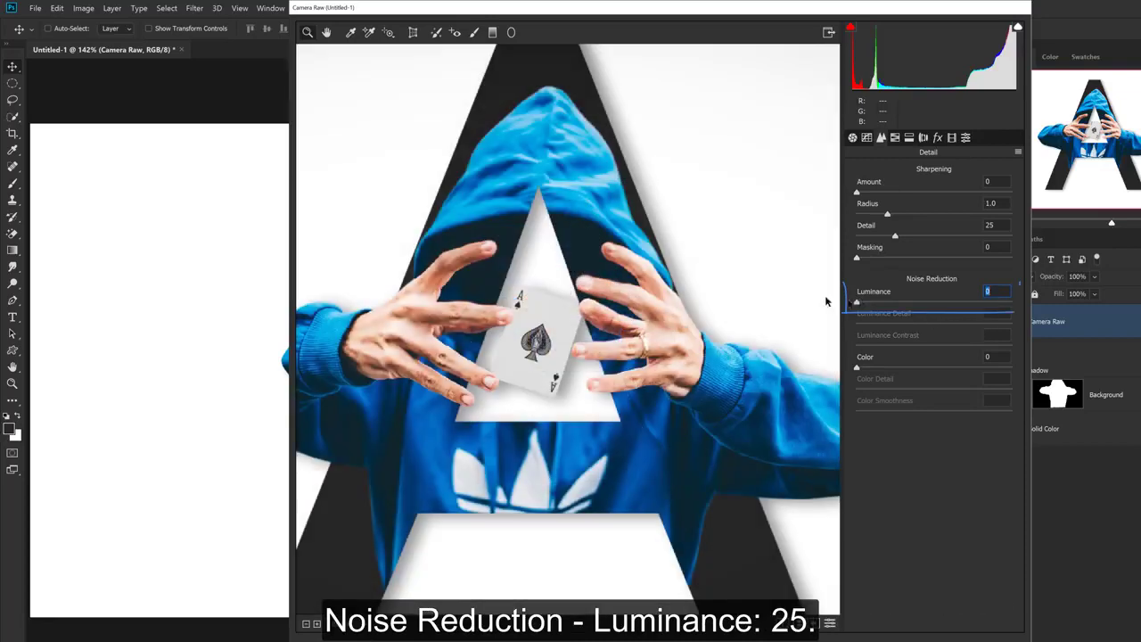
left_click_drag(858, 304, 890, 304)
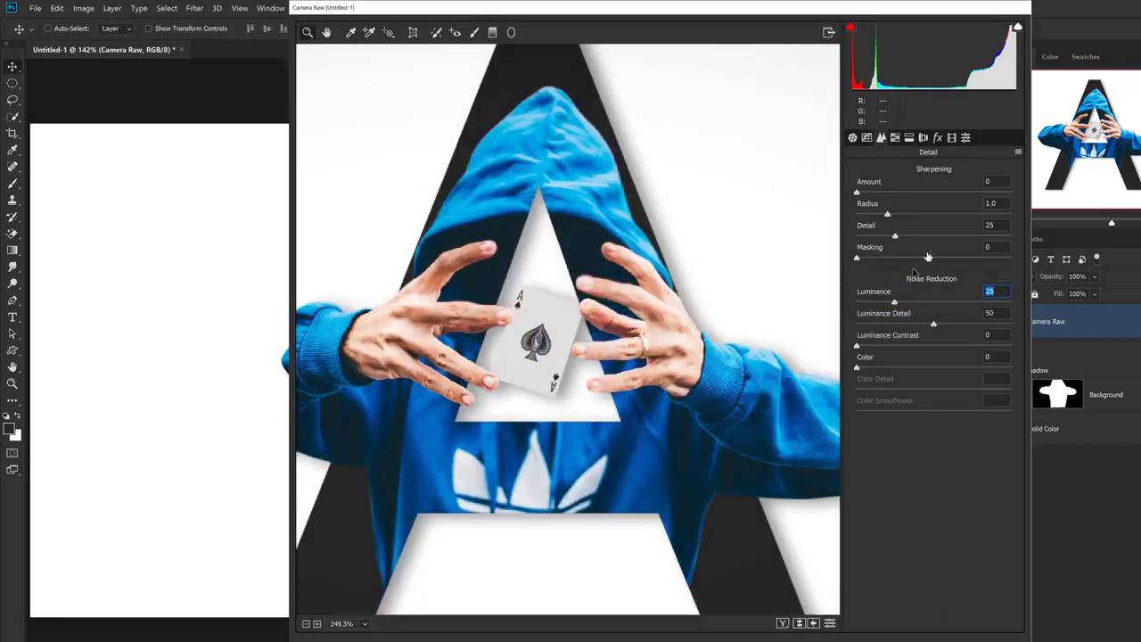
left_click(990, 184)
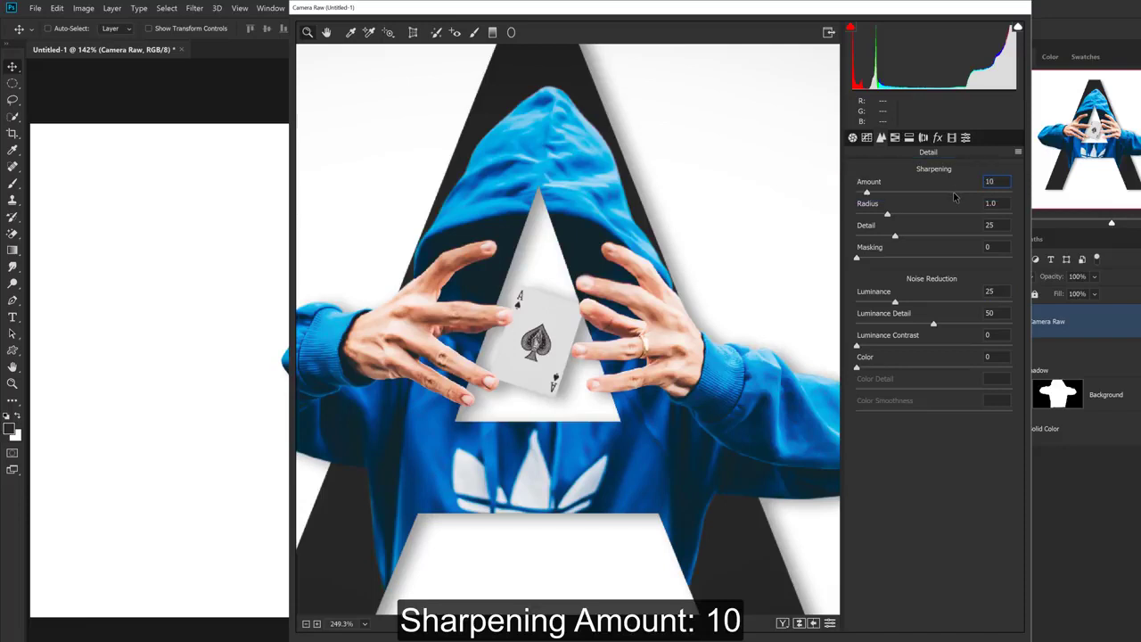
Split-tone the highlights with a hue of 200 and a saturation of 15
left_click(911, 138)
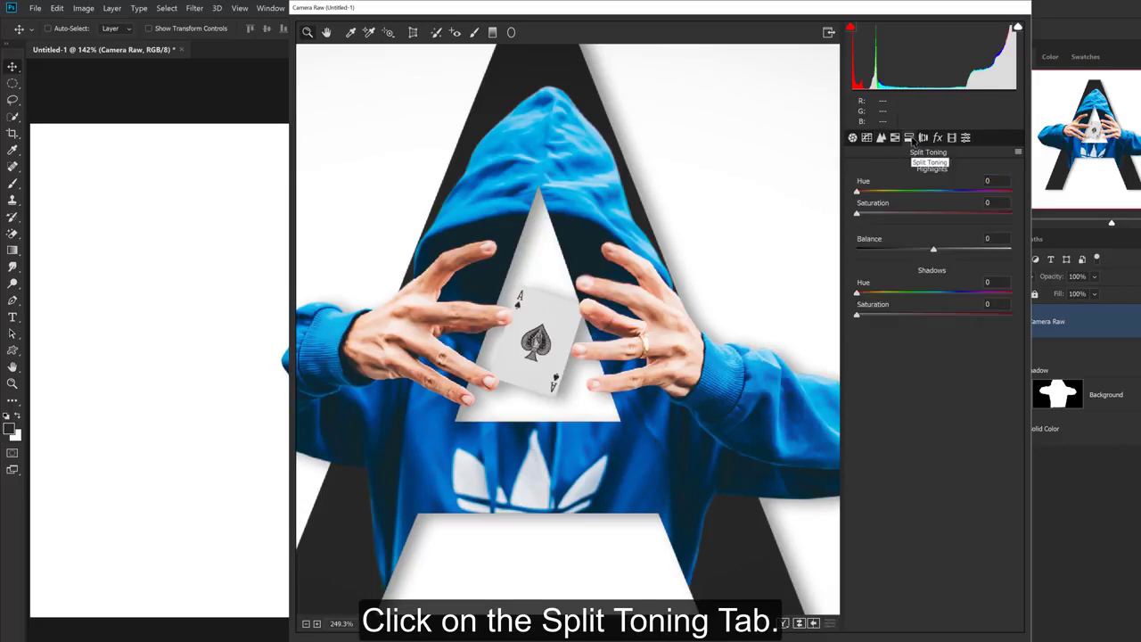
key("ctrl+0")
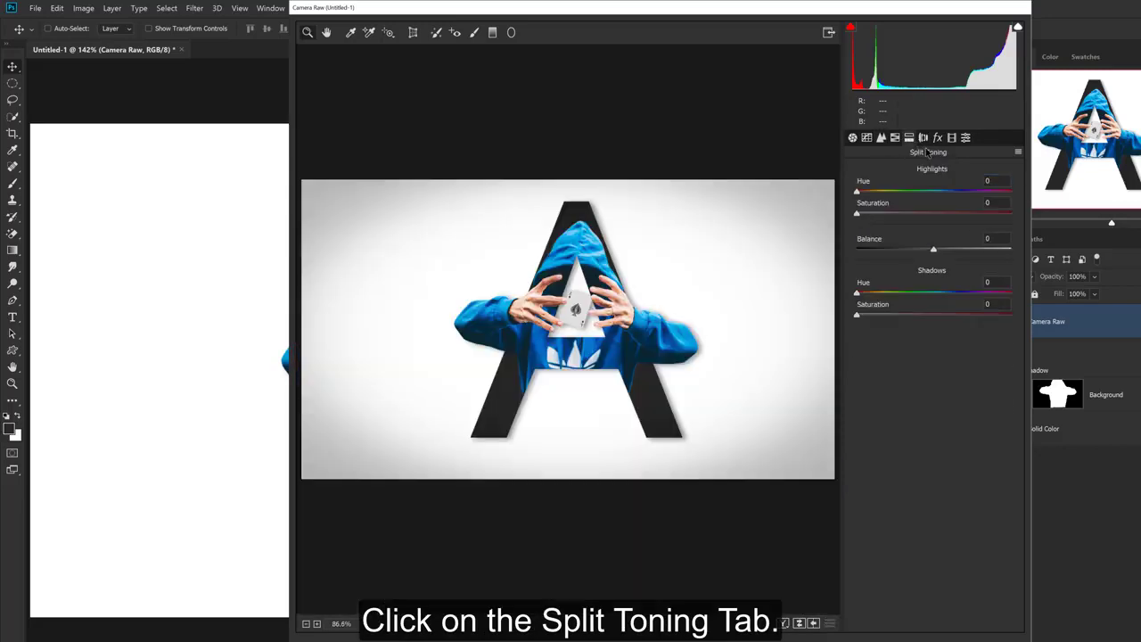
left_click_drag(858, 195, 944, 200)
left_click_drag(857, 214, 885, 216)
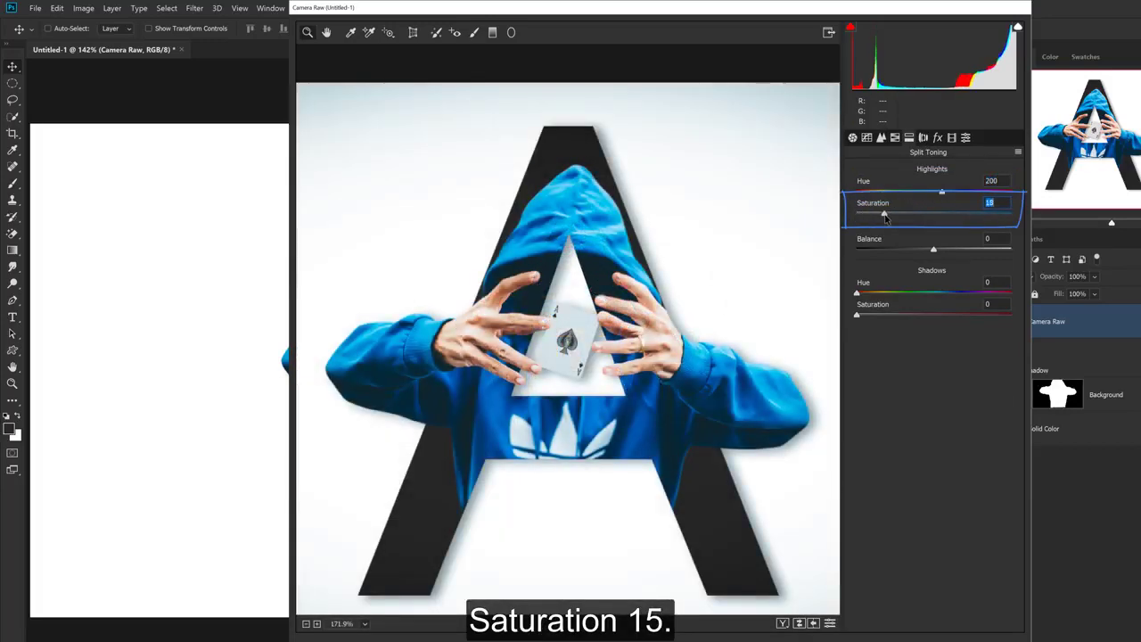
left_click_drag(887, 218, 889, 218)
key("ctrl+0")
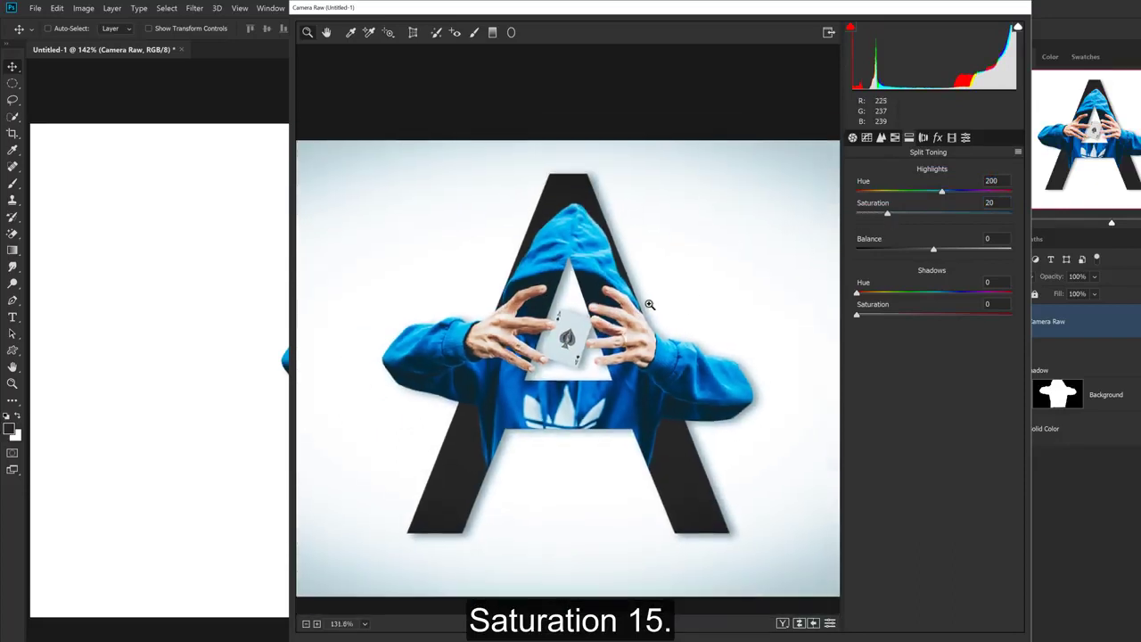
left_click(973, 212)
type("15")
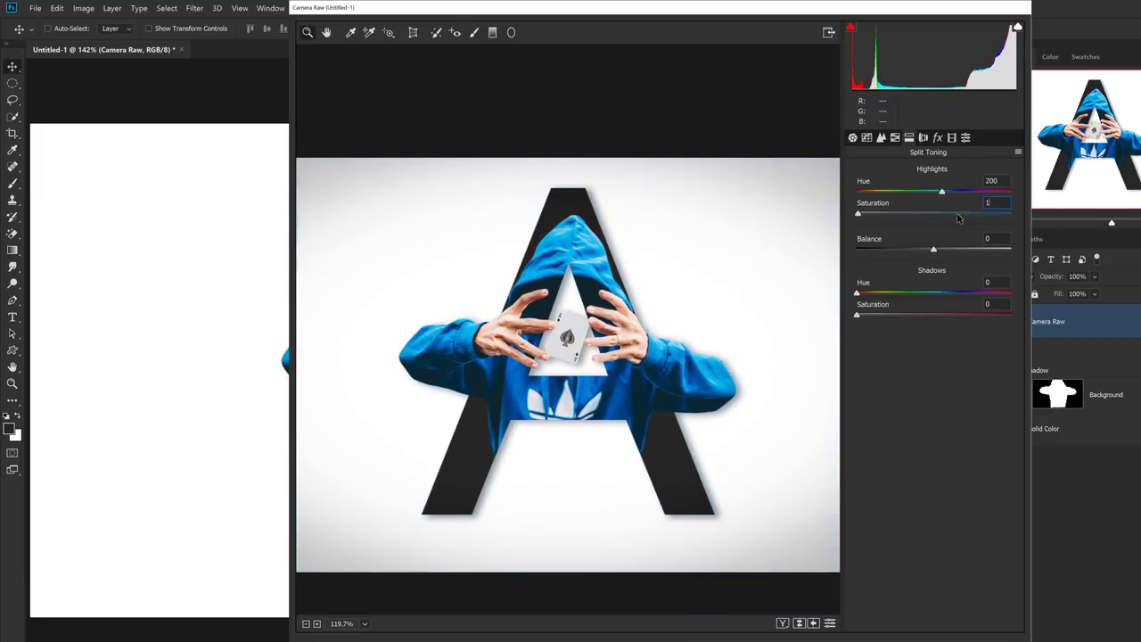
Split-tone the shadows with a hue of 267 and a saturation of 10, and apply the Camera Raw Filter
left_click(976, 296)
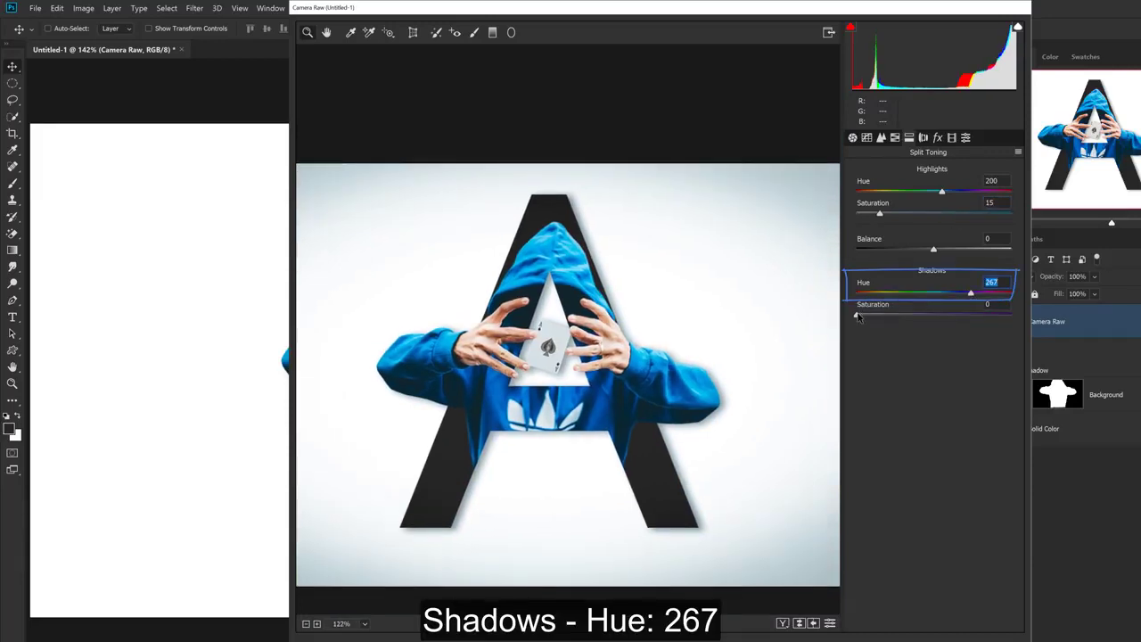
left_click_drag(858, 317, 871, 314)
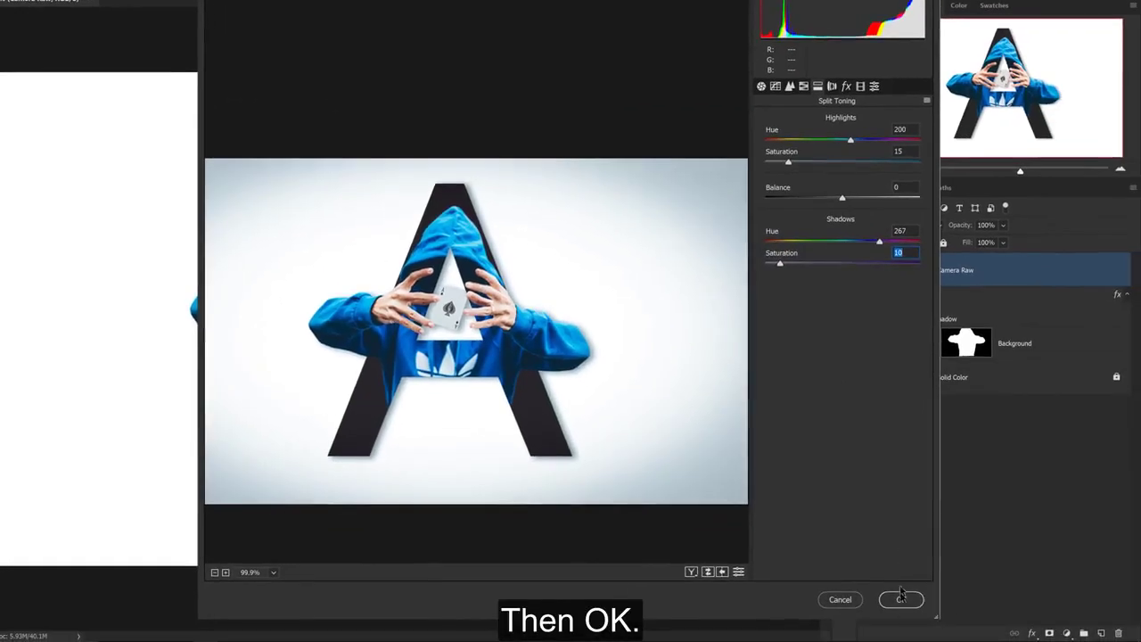
left_click(901, 600)
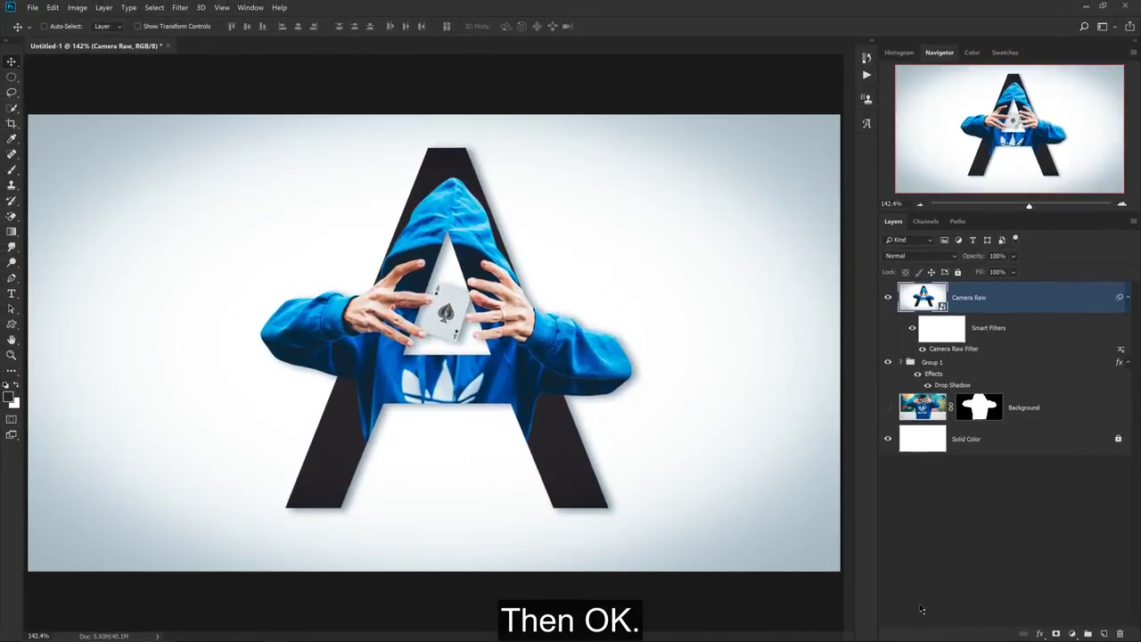
key("z")
key("ctrl+0")
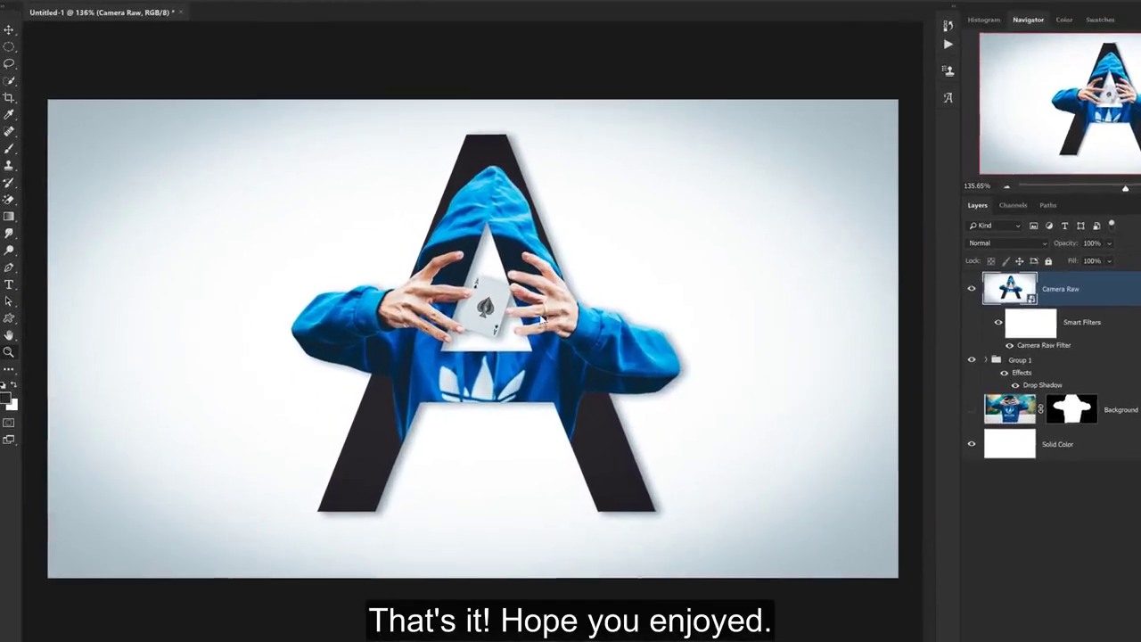